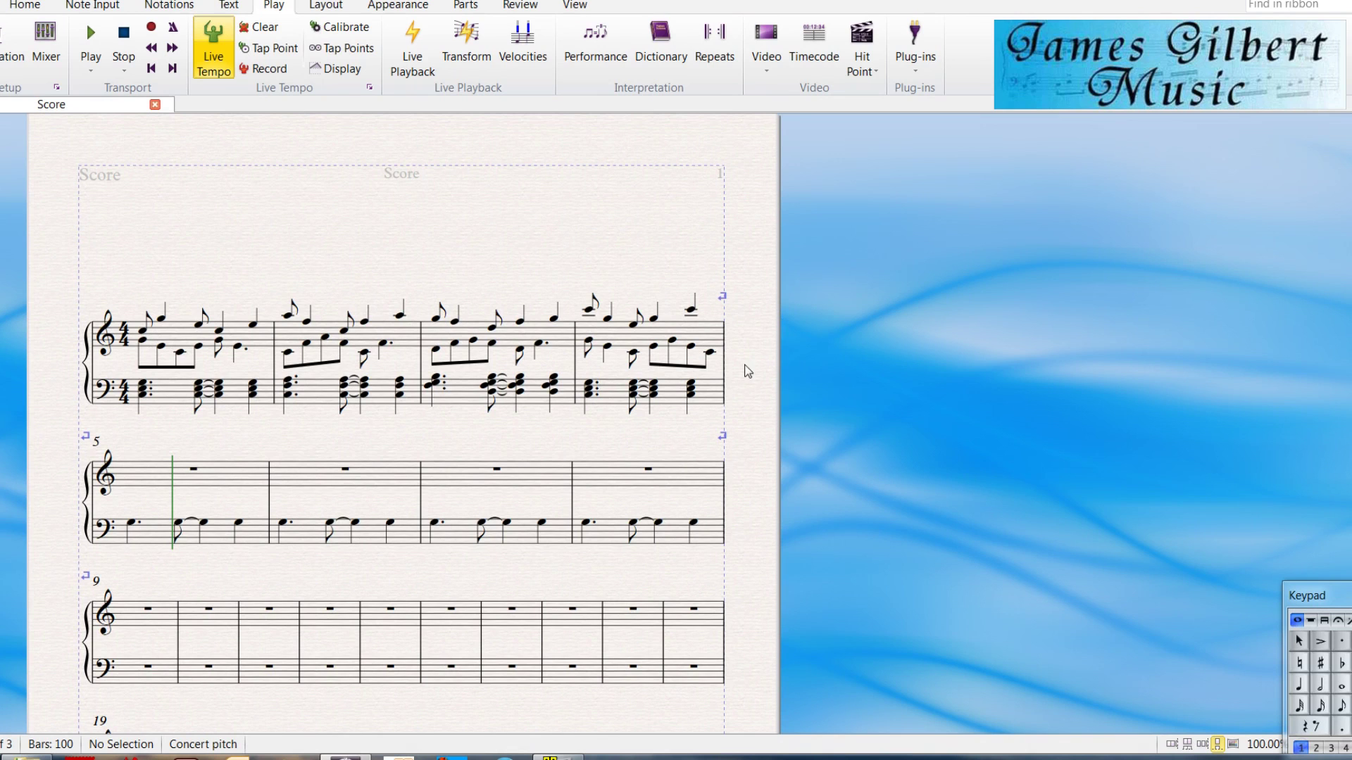
# - Switch the ribbon to the Note Input tab for the Flexi-time and voice tools
pyautogui.click(92, 5)
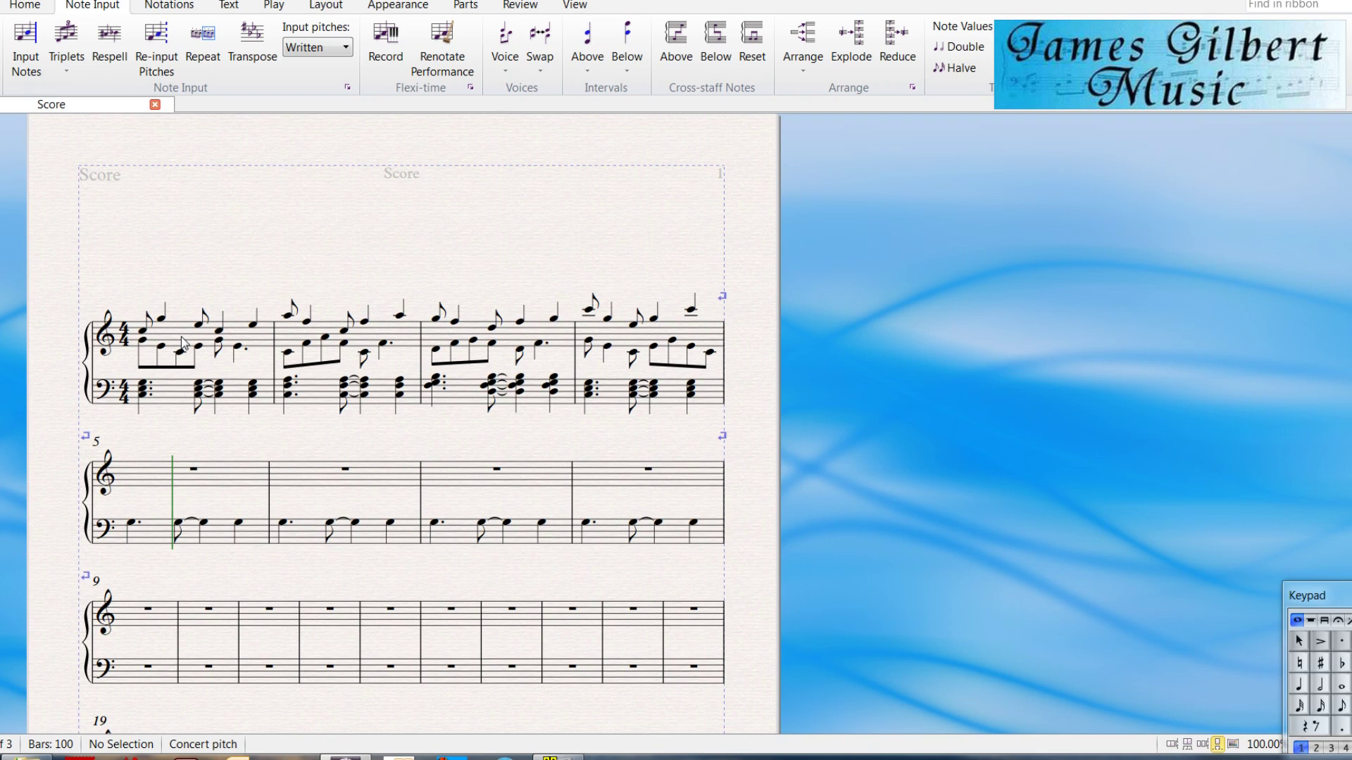
# - Start a Flexi-time recording of the right-hand melody from treble bar 5
pyautogui.click(181, 337)
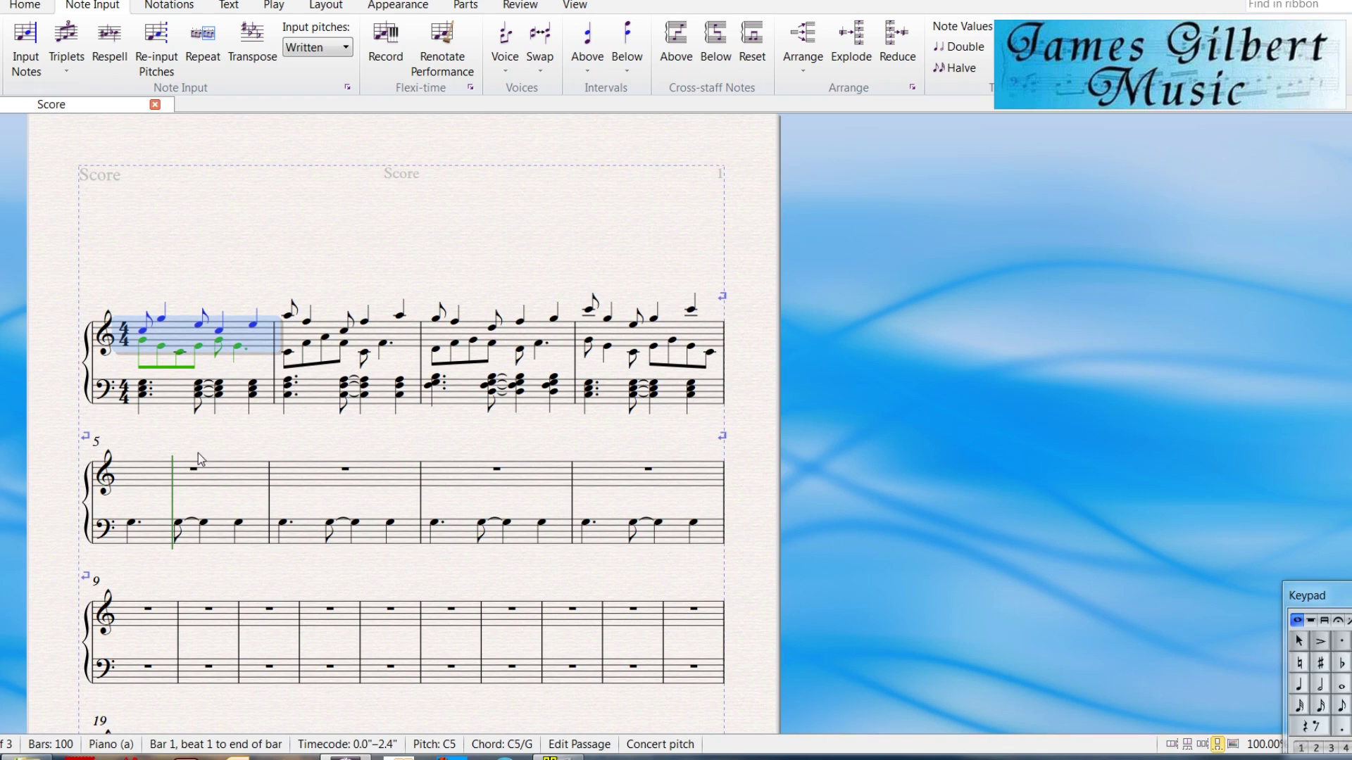
pyautogui.click(147, 487)
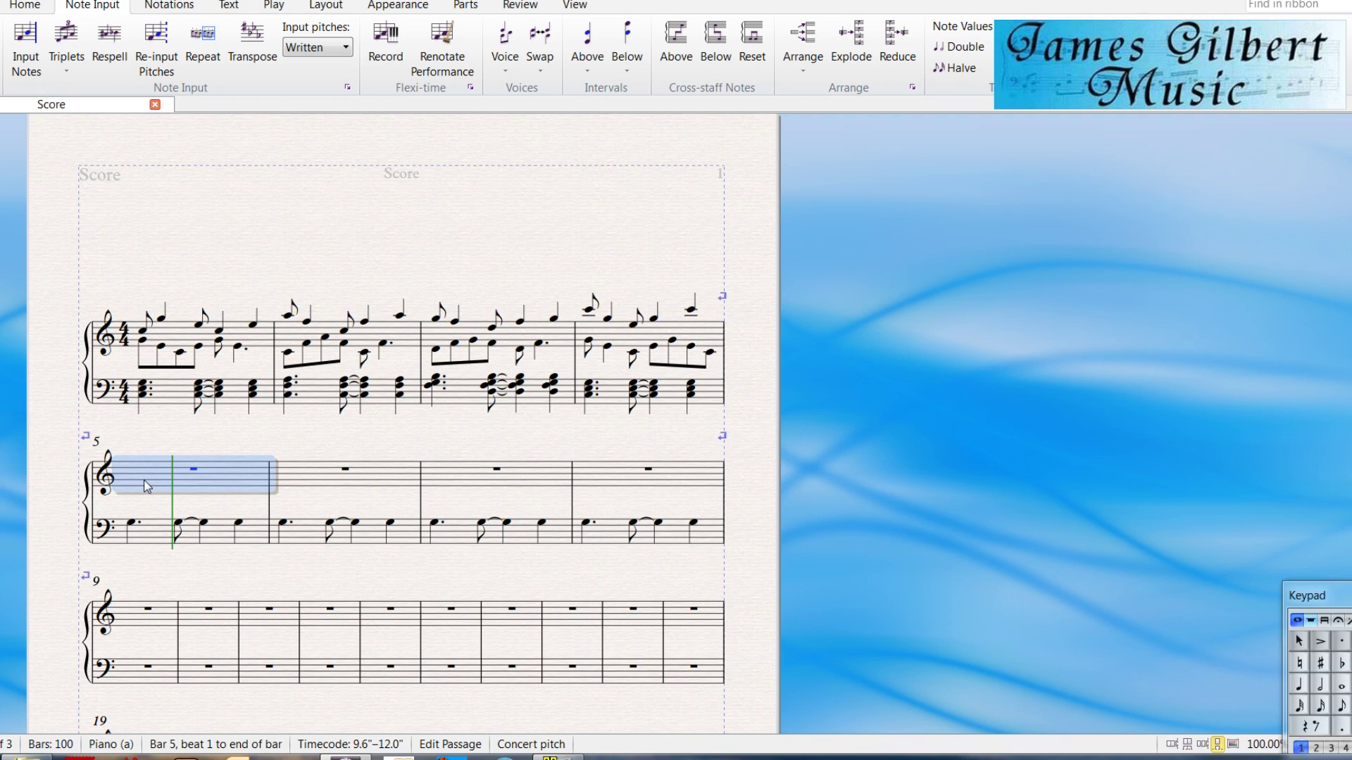
pyautogui.hotkey('ctrl', 'shift', 'f')
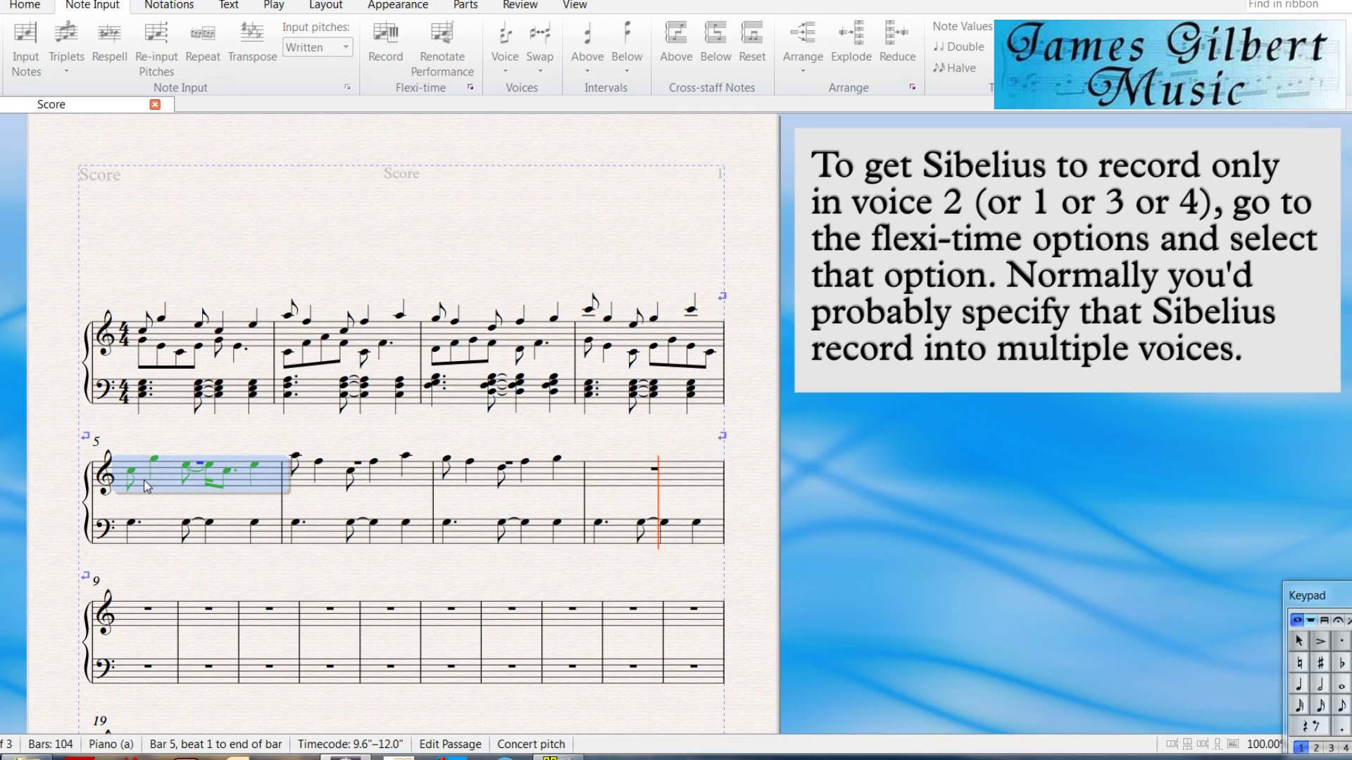
# - Stop the Flexi-time recording and select treble bars 5–8
pyautogui.press('Escape')
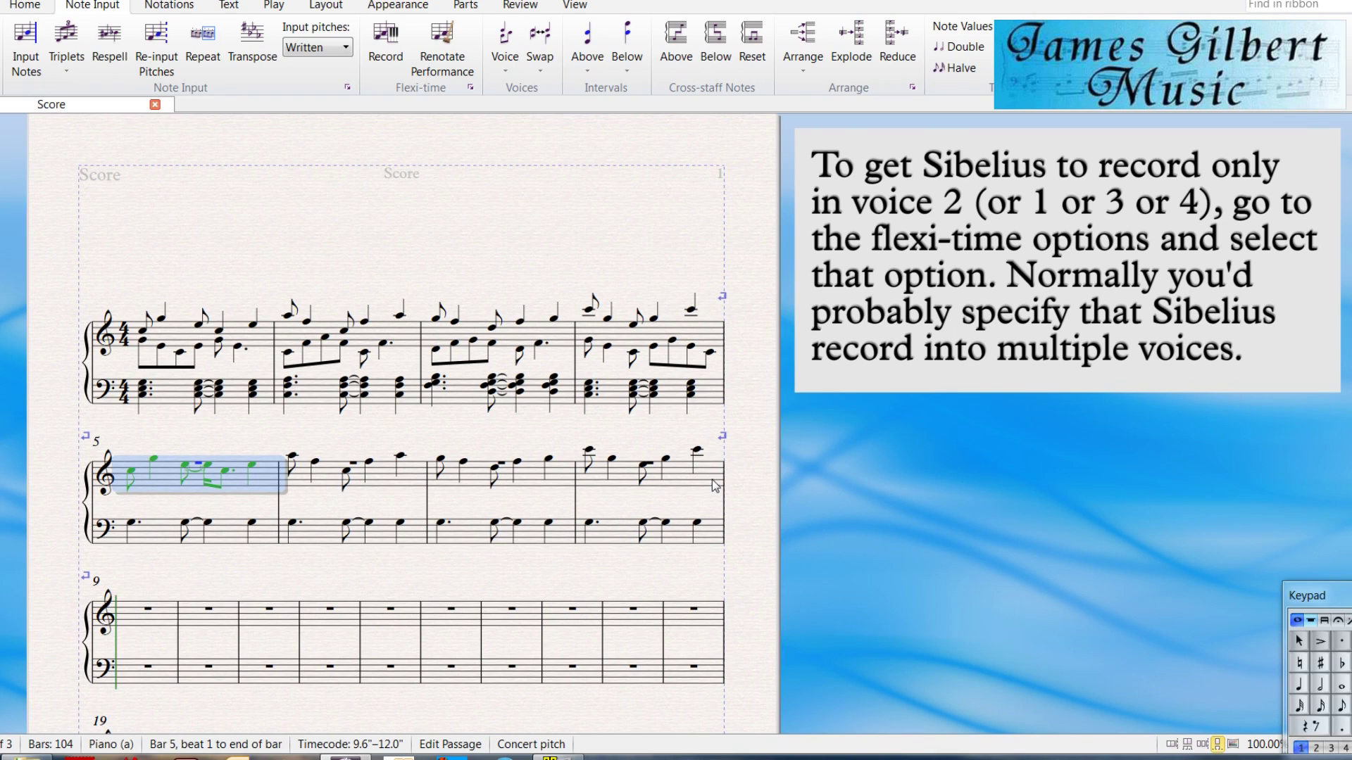
pyautogui.keyDown('shift'); pyautogui.click(664, 445); pyautogui.keyUp('shift')
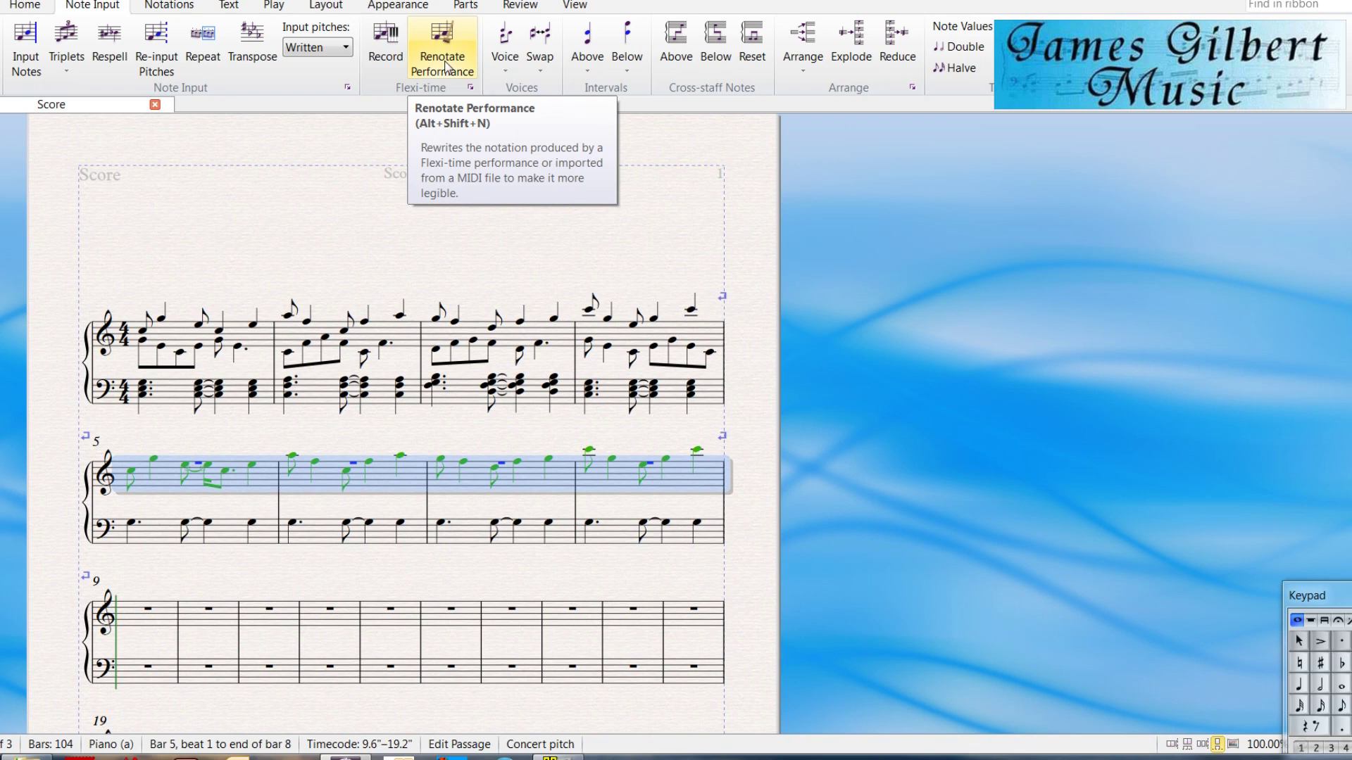
# - Renotate the recorded performance in treble bars 5–8 using the default settings
pyautogui.click(445, 67)
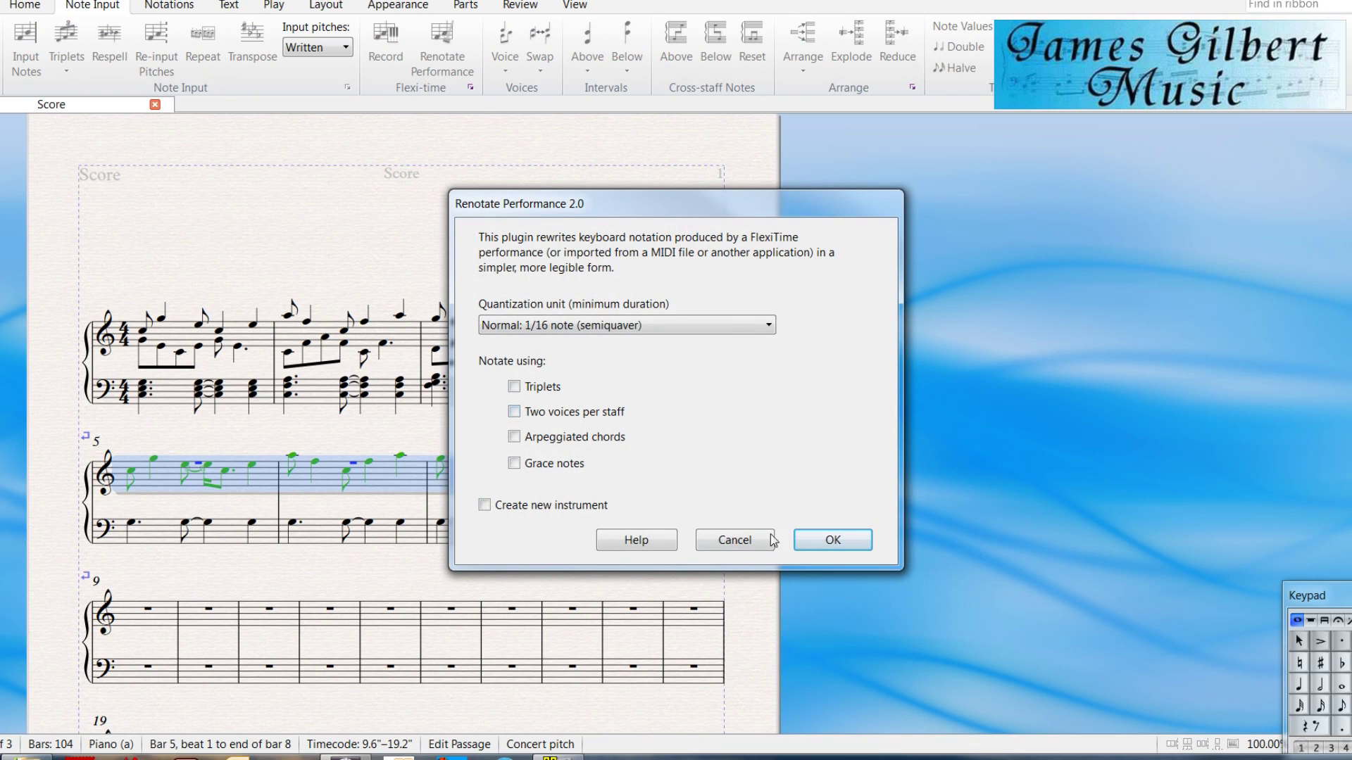
pyautogui.click(819, 542)
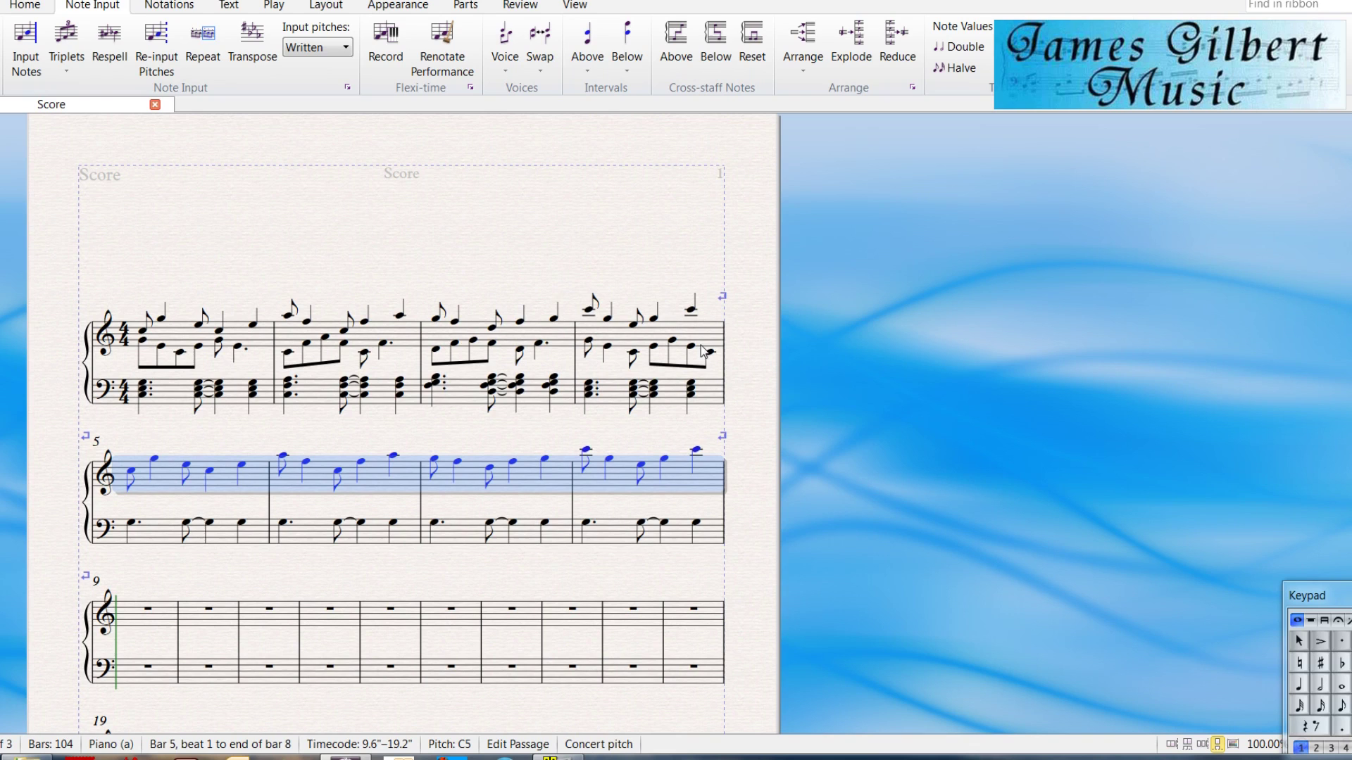
# - Re-record both right-hand voices into the treble staff starting at bar 5
pyautogui.click(167, 497)
pyautogui.click(162, 475)
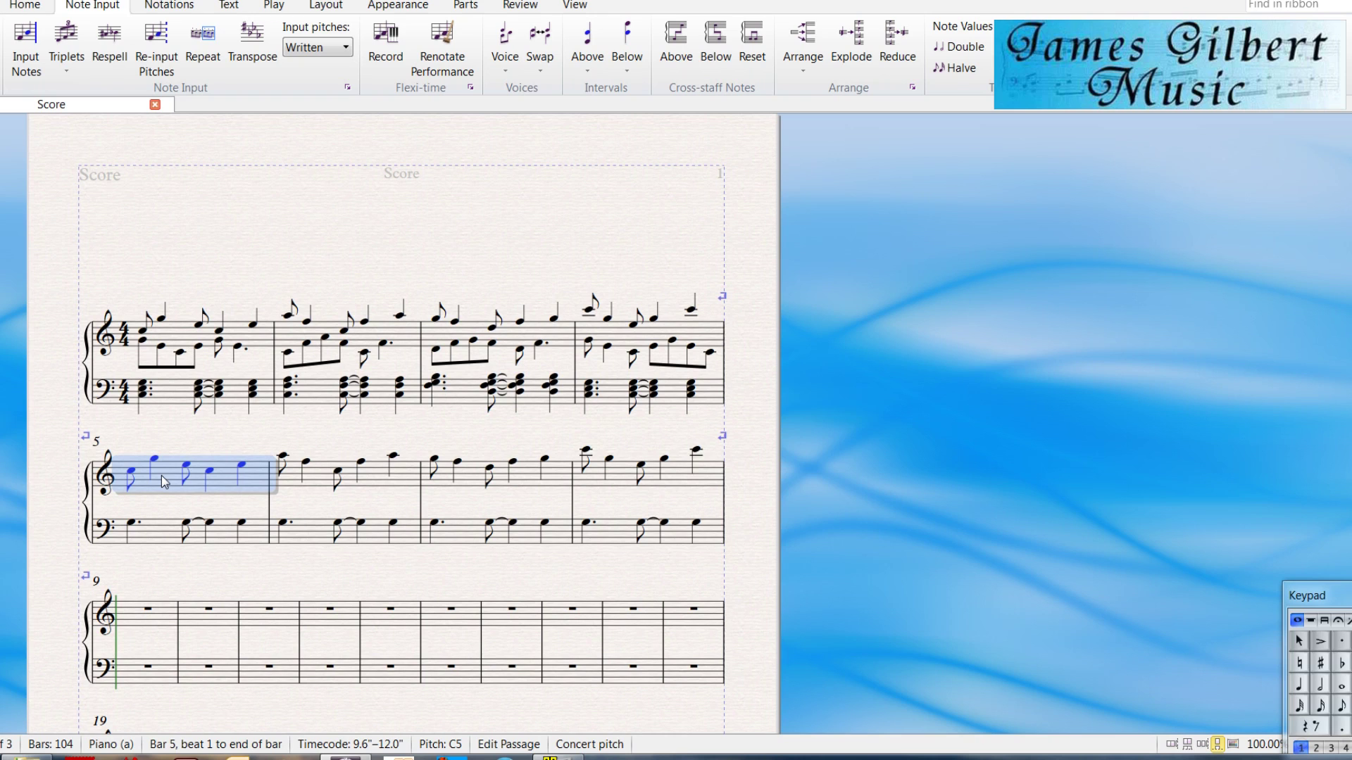
pyautogui.press('space')
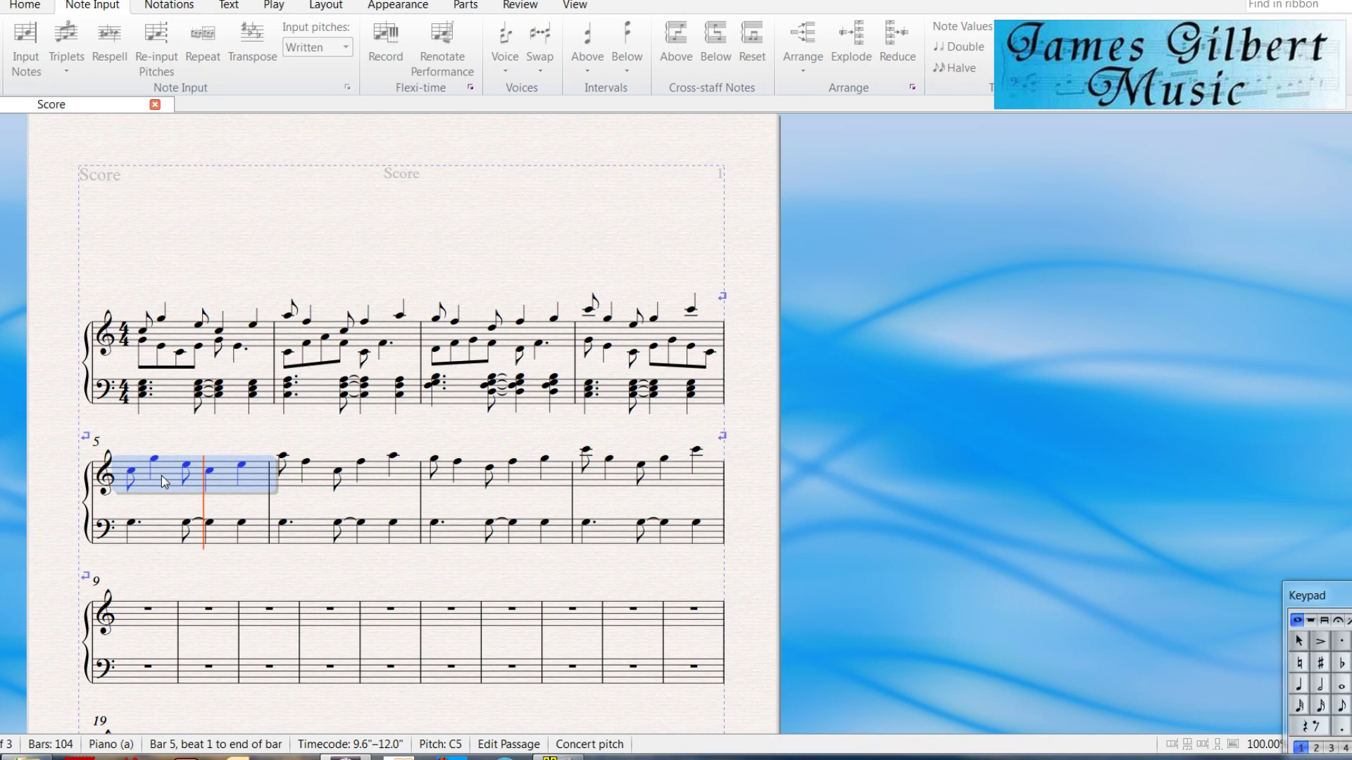
pyautogui.hotkey('ctrl', 'v')
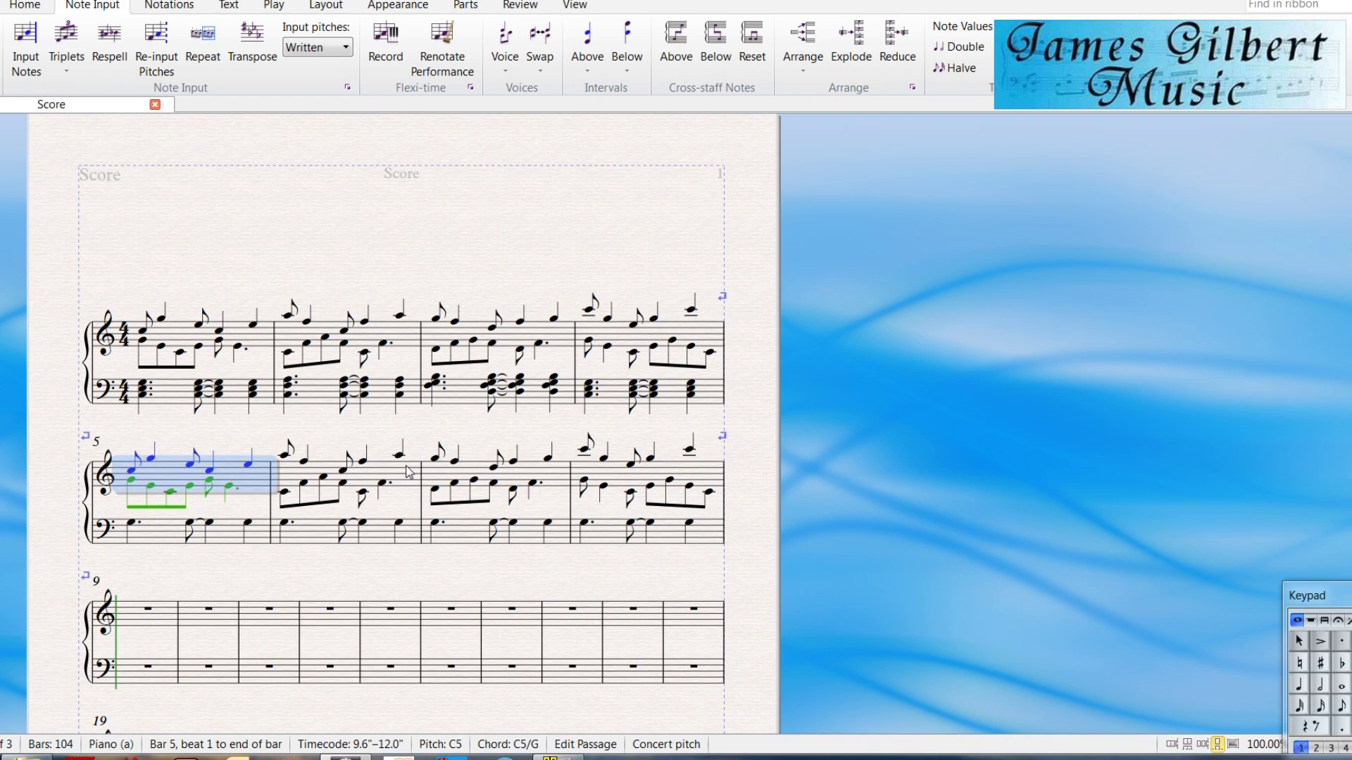
# - Record a new Flexi-time passage into bass bars 9–10
pyautogui.click(137, 681)
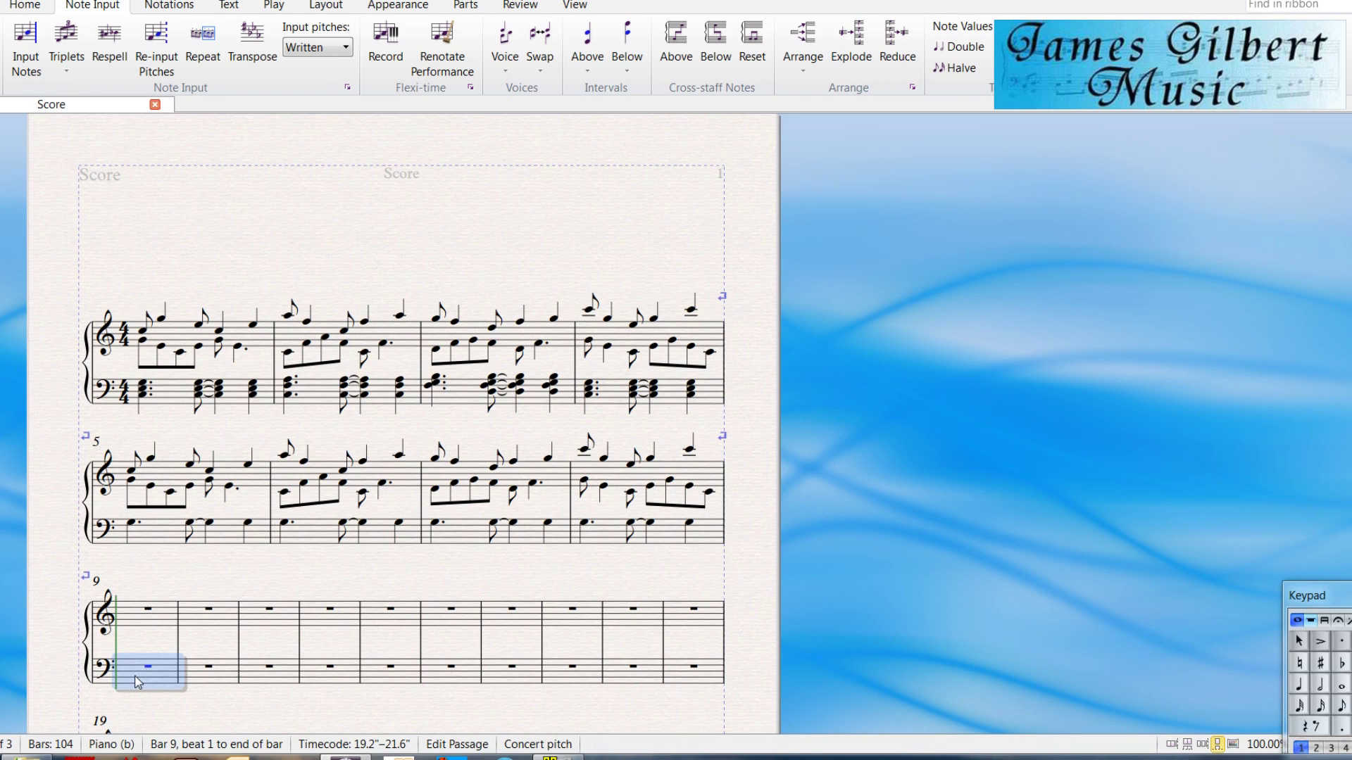
pyautogui.hotkey('ctrl', 'shift', 'f')
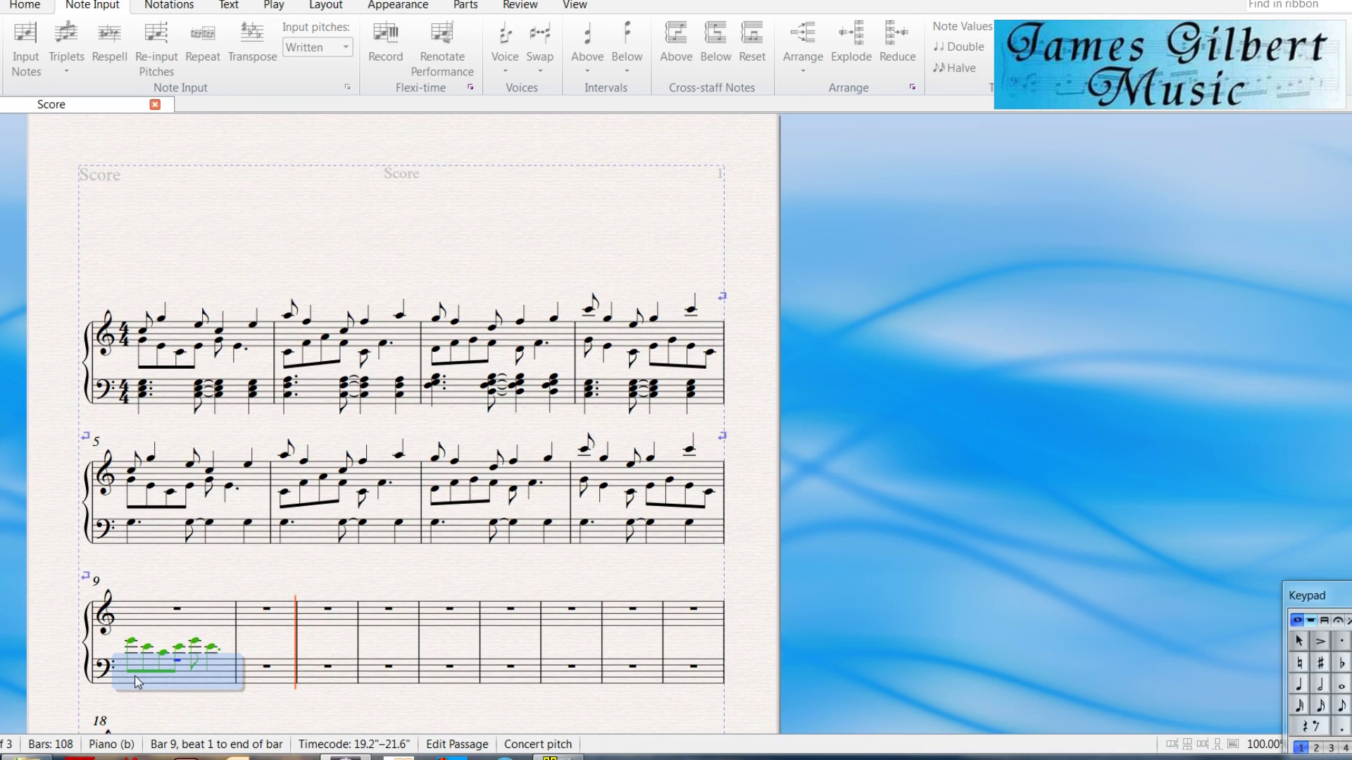
pyautogui.press('Escape')
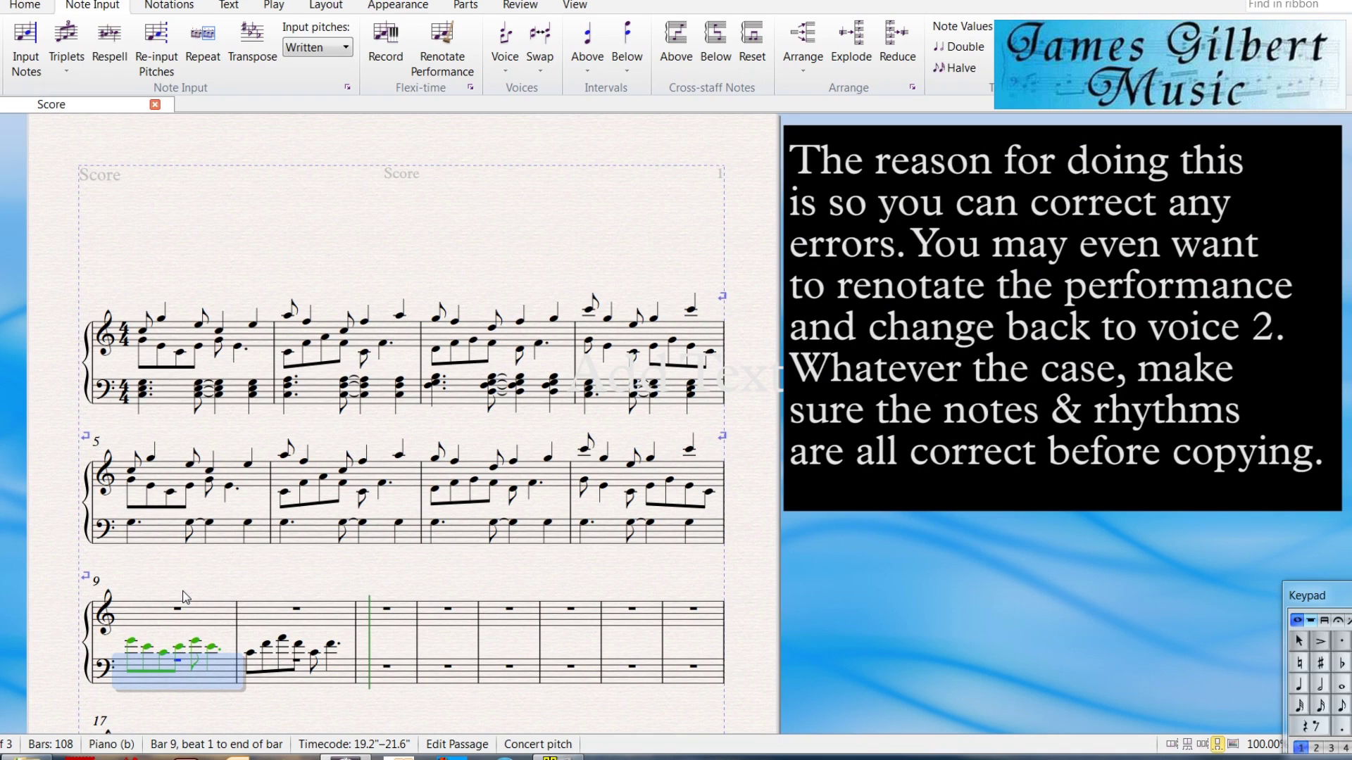
# - Delete the voice-2 notes in treble bars 5–6, then select bass bars 9–10
pyautogui.click(226, 471)
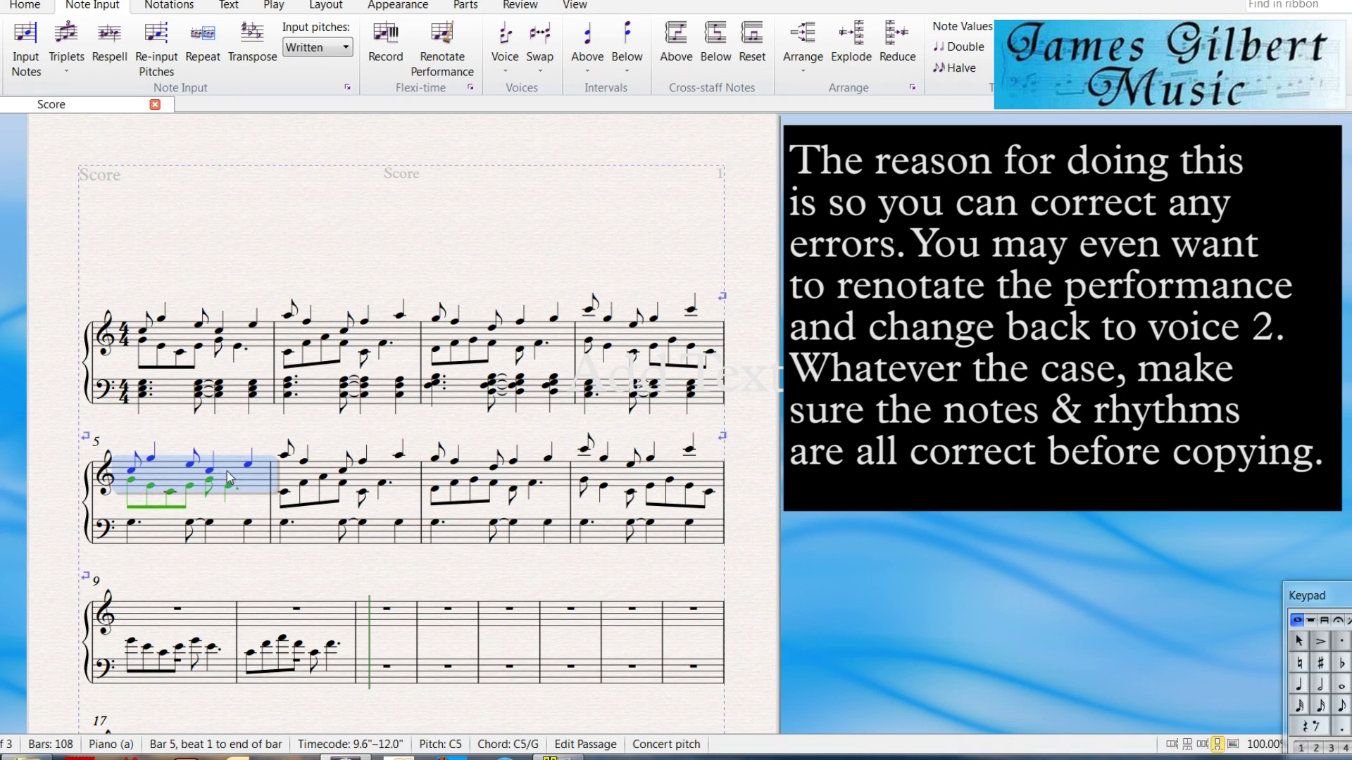
pyautogui.keyDown('shift'); pyautogui.click(390, 479); pyautogui.keyUp('shift')
pyautogui.hotkey('ctrl', 'shift', 'alt', '2')
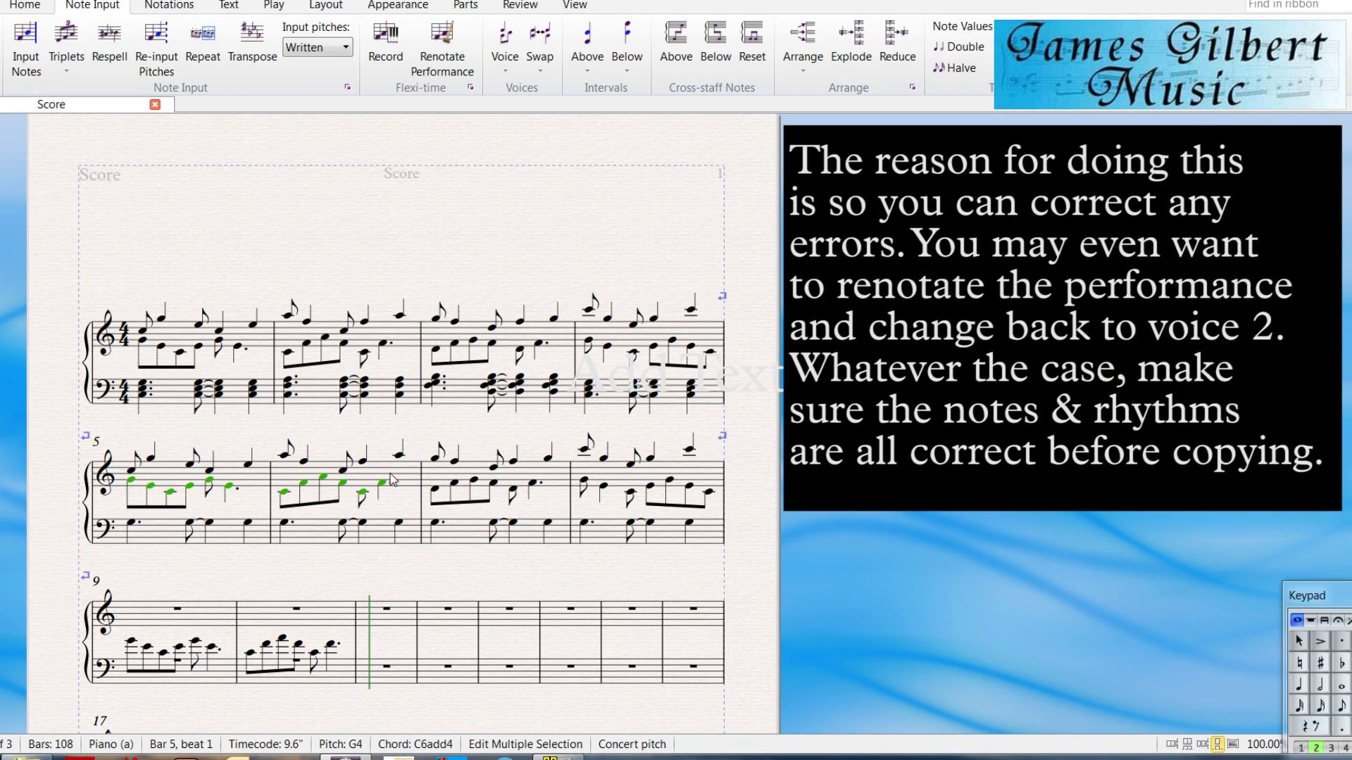
pyautogui.press('Delete')
pyautogui.press('Delete')
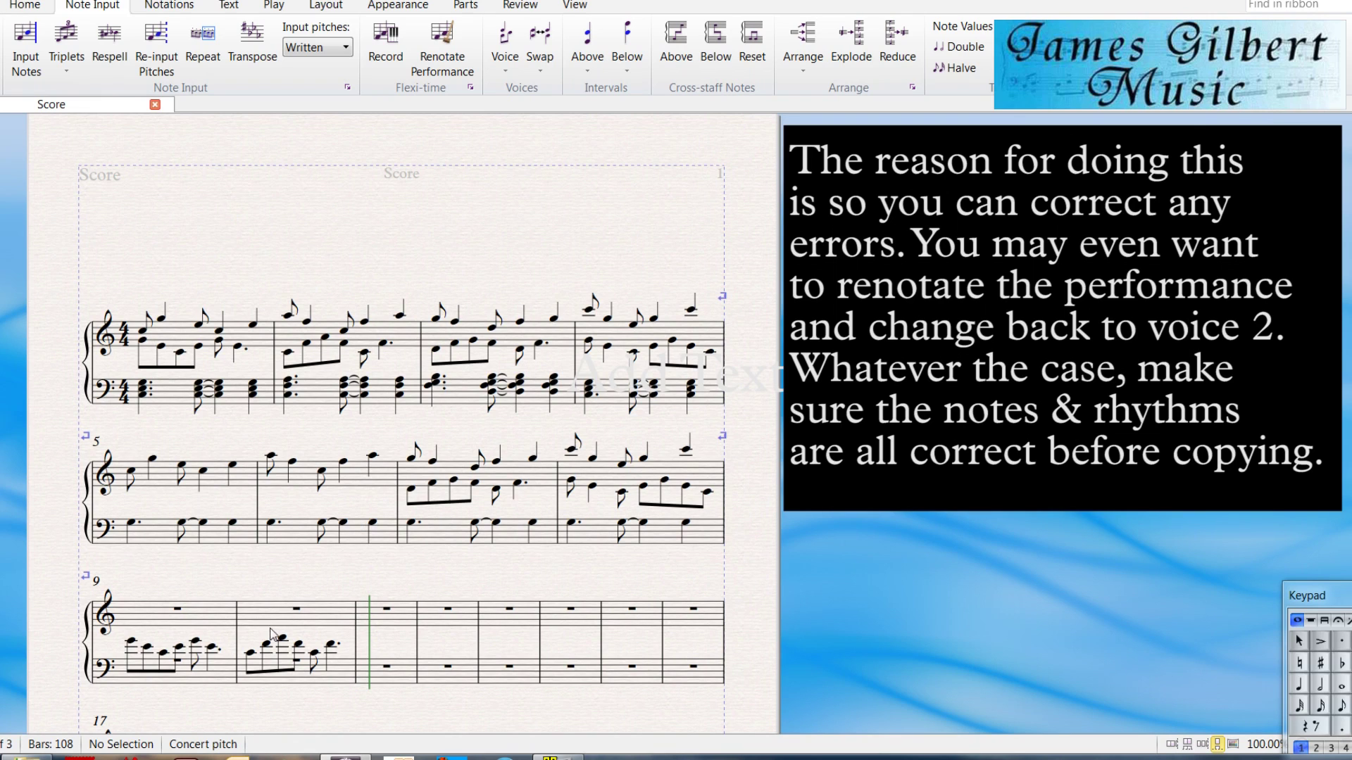
pyautogui.click(226, 676)
pyautogui.keyDown('shift'); pyautogui.click(323, 680); pyautogui.keyUp('shift')
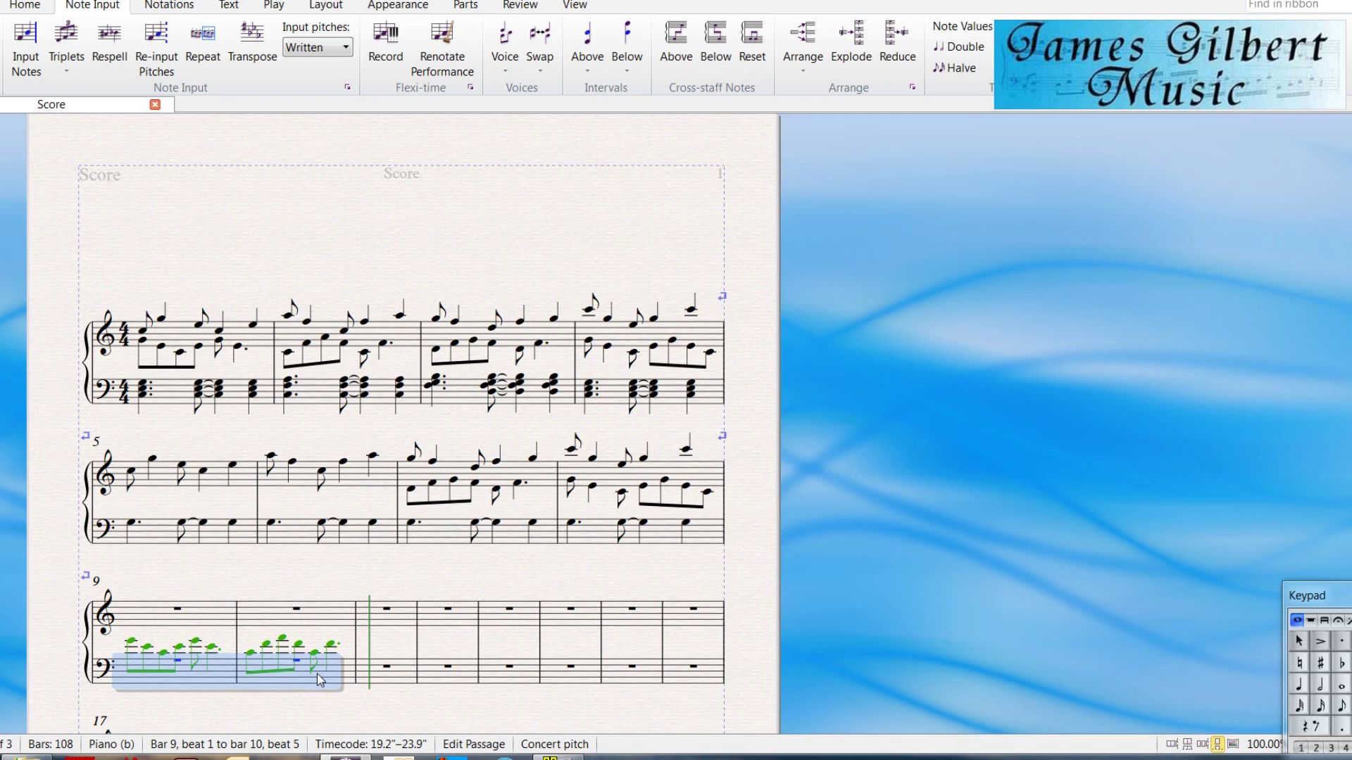
pyautogui.press('alt')
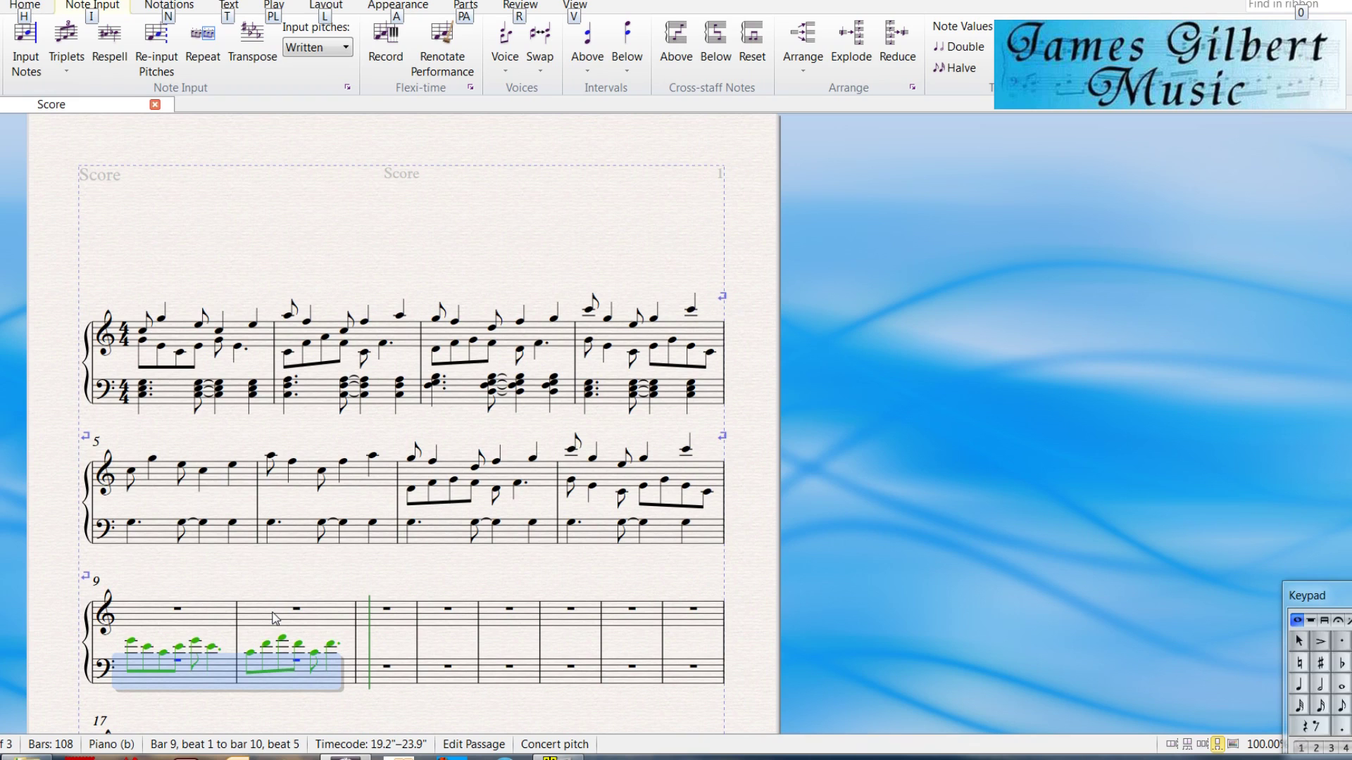
pyautogui.keyDown('alt'); pyautogui.click(136, 486); pyautogui.keyUp('alt')
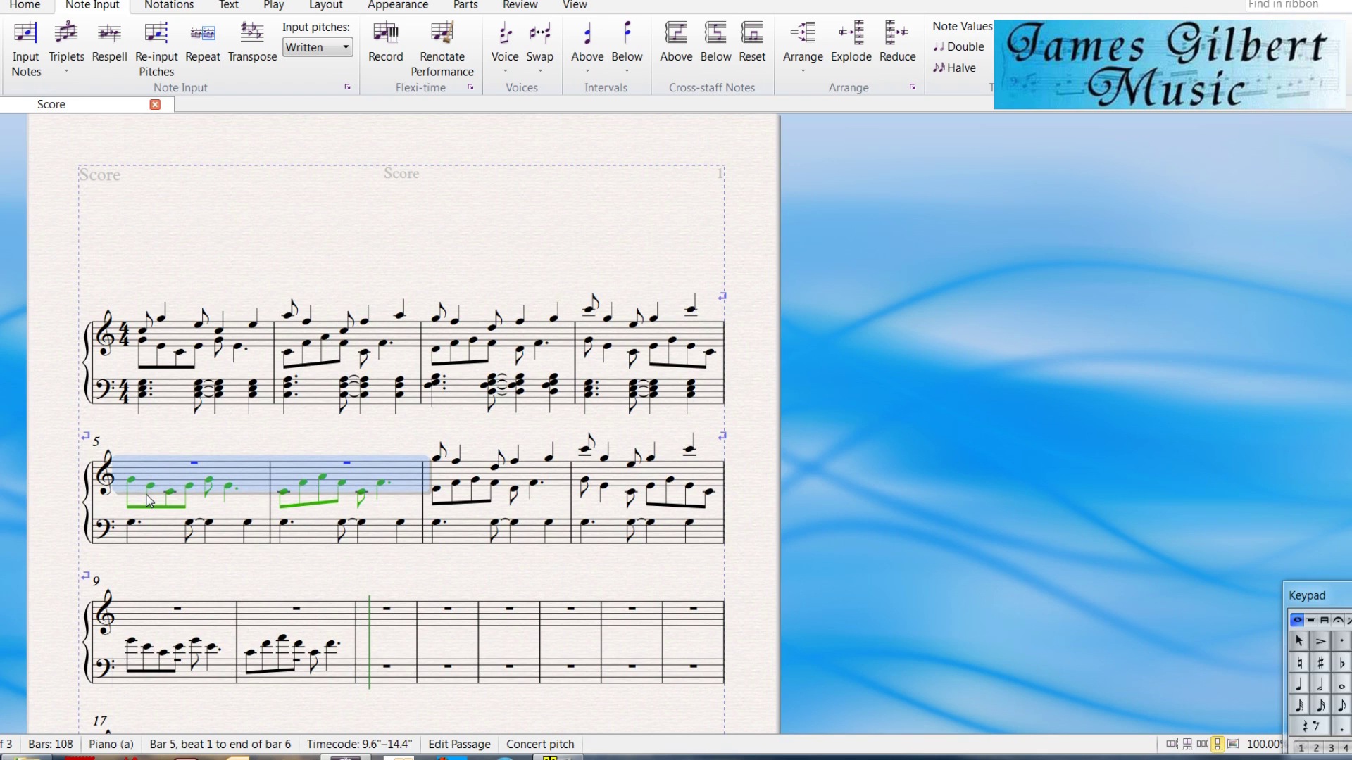
pyautogui.hotkey('ctrl', 'z')
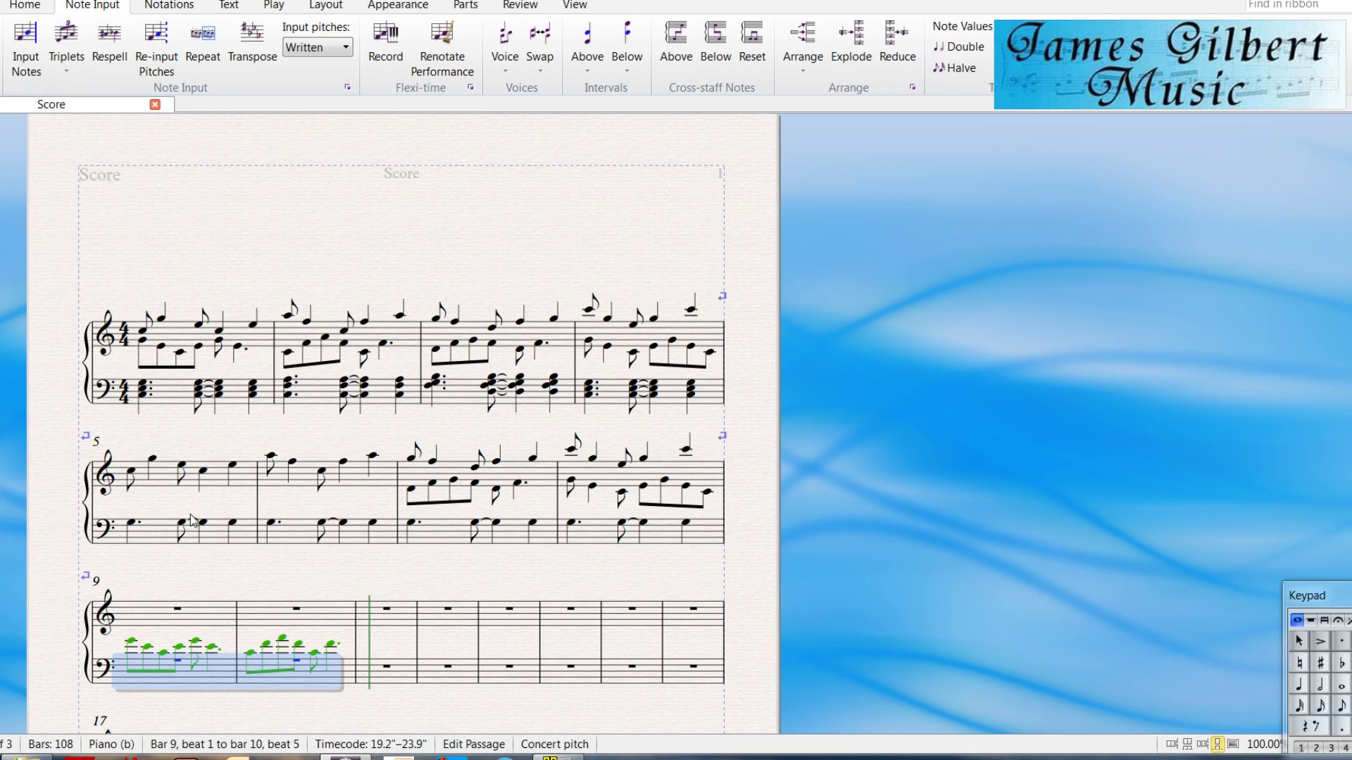
# - Enter a voice-2 quarter rest on beat 1 of treble bar 5
pyautogui.moveTo(1324, 599); pyautogui.dragTo(955, 524)
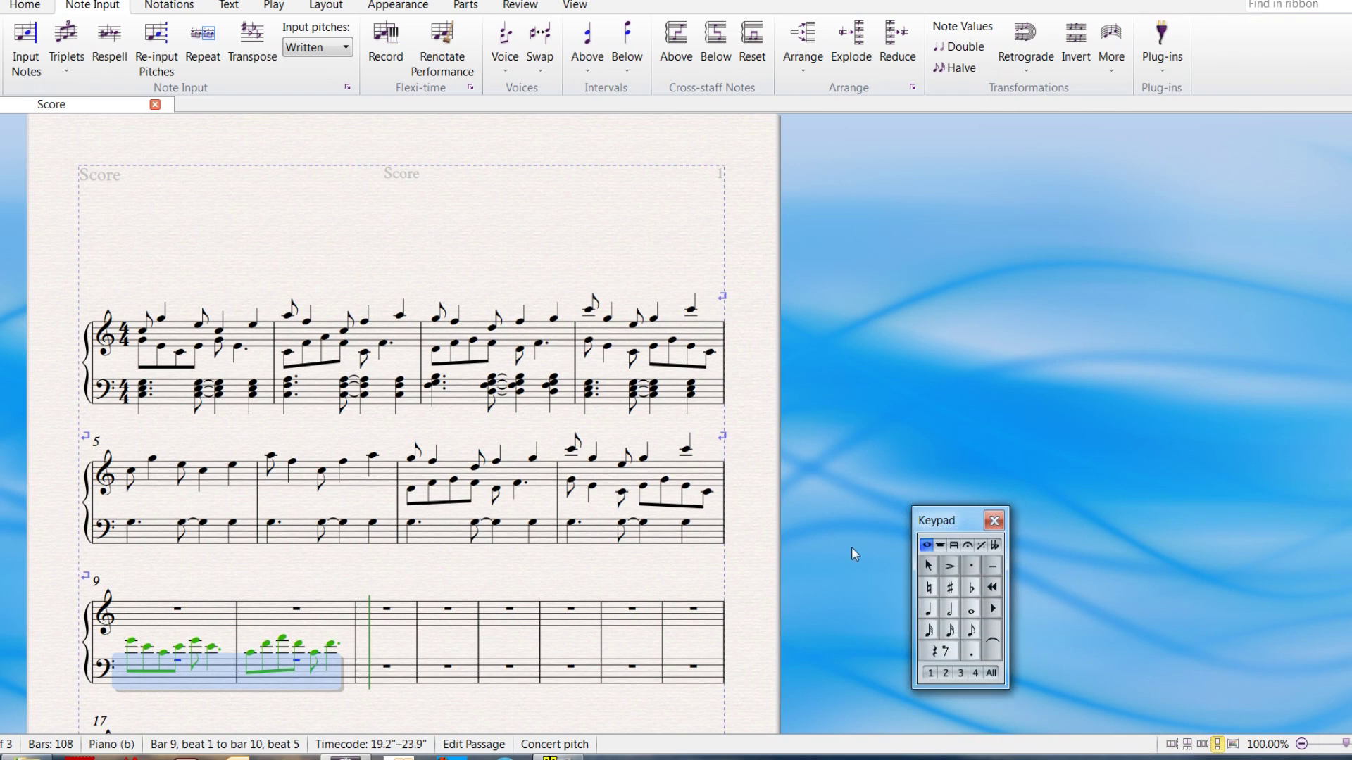
pyautogui.click(755, 546)
pyautogui.click(946, 673)
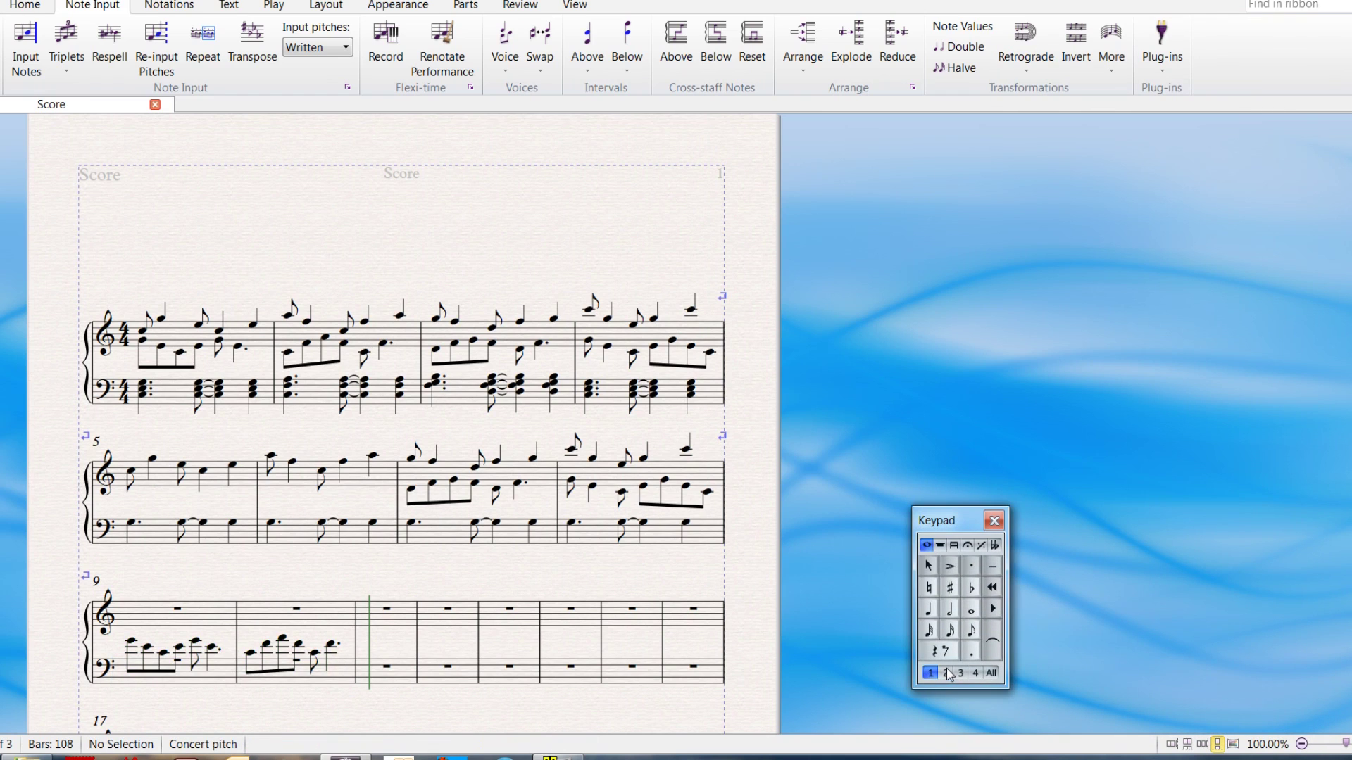
pyautogui.press('n')
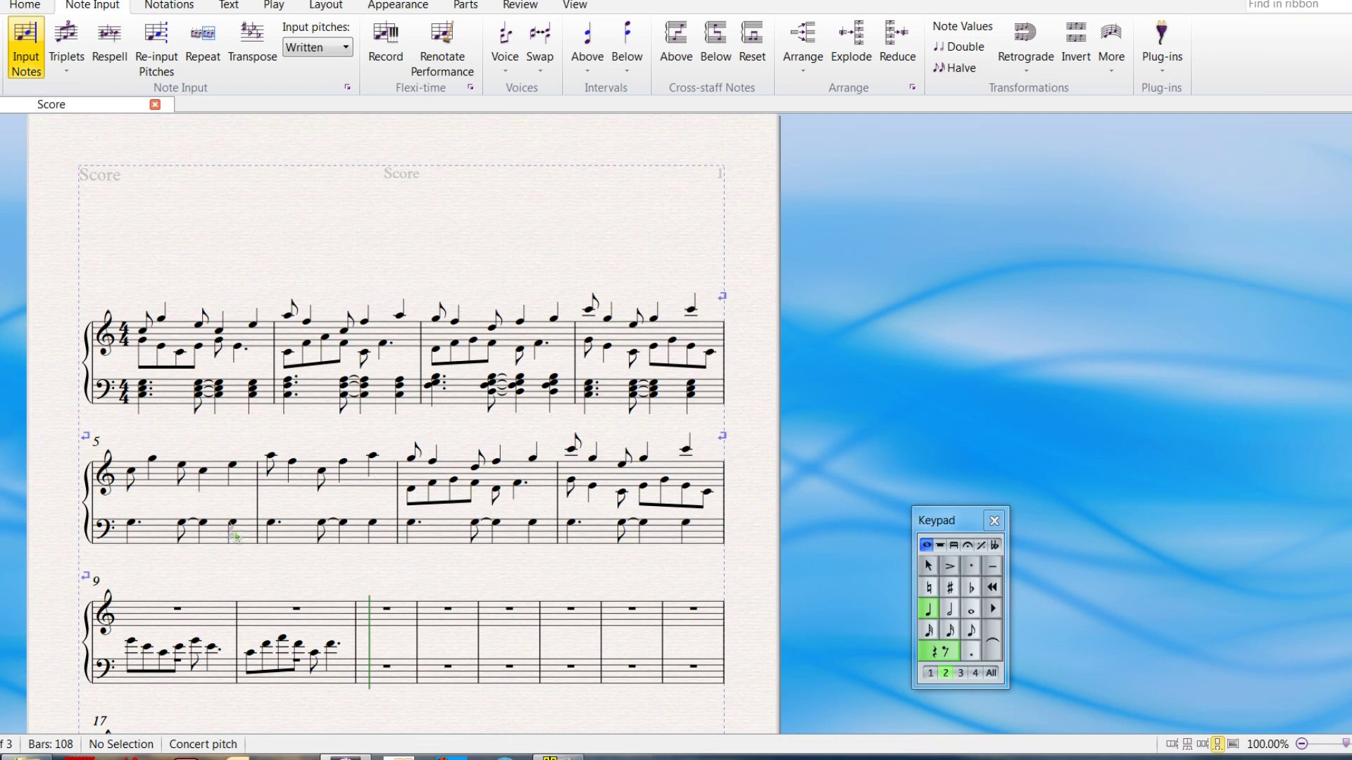
pyautogui.click(138, 487)
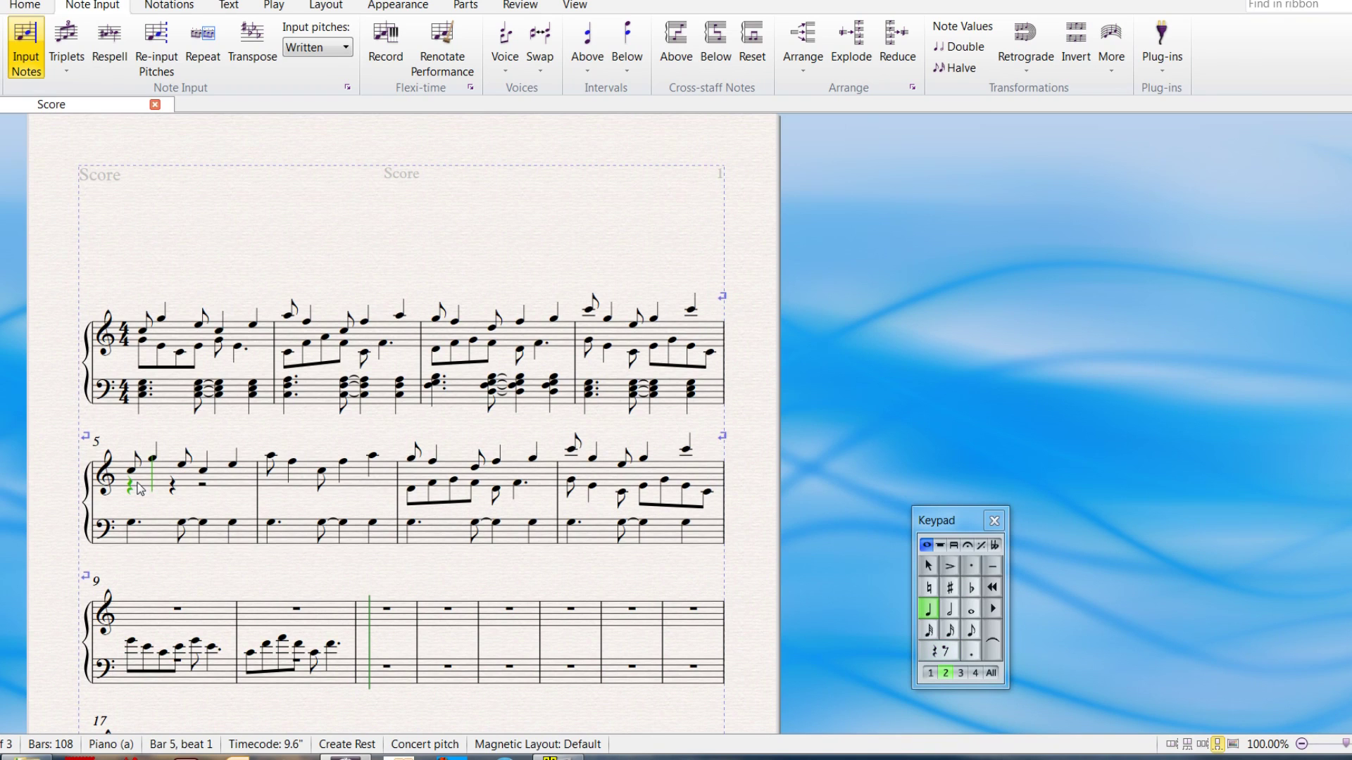
pyautogui.press('Escape')
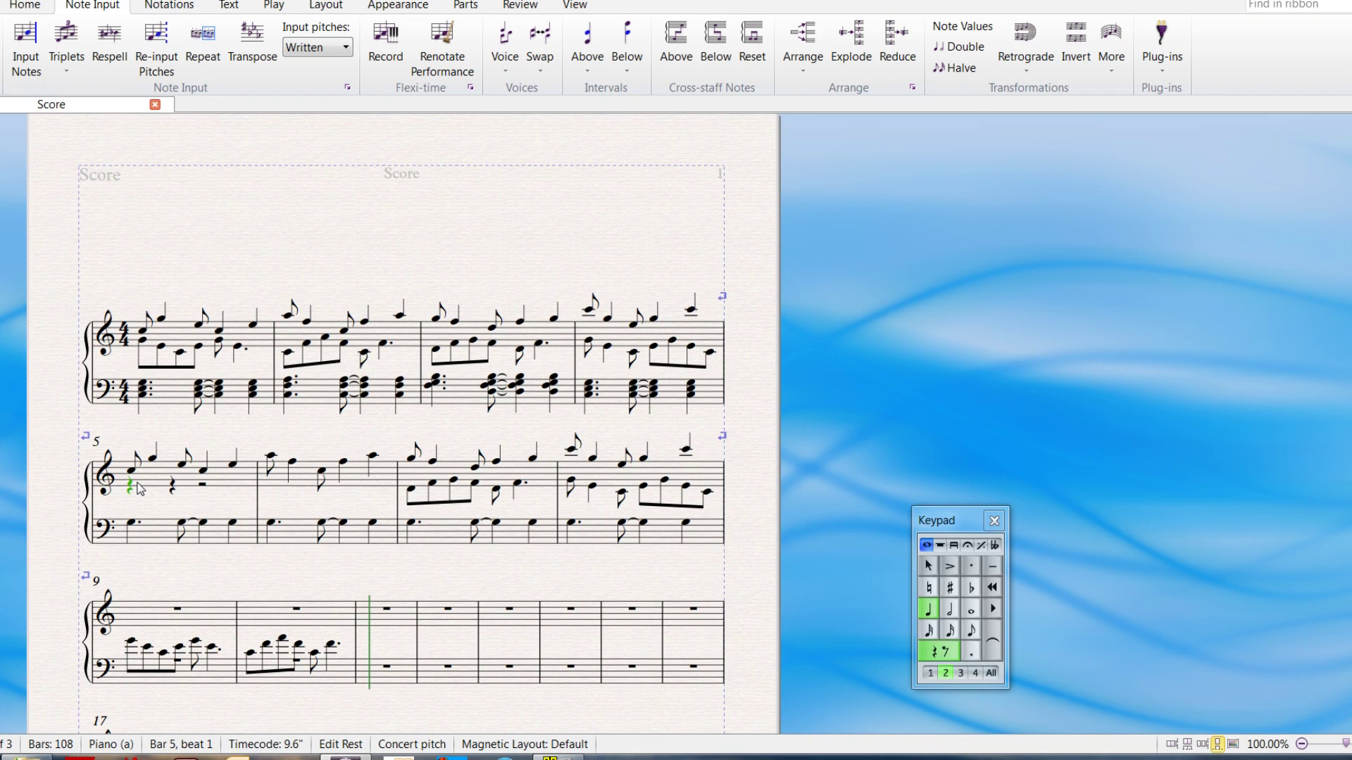
# - Remove a trial paste and move the bass bars 9–10 figure into voice 2
pyautogui.hotkey('ctrl', 'v')
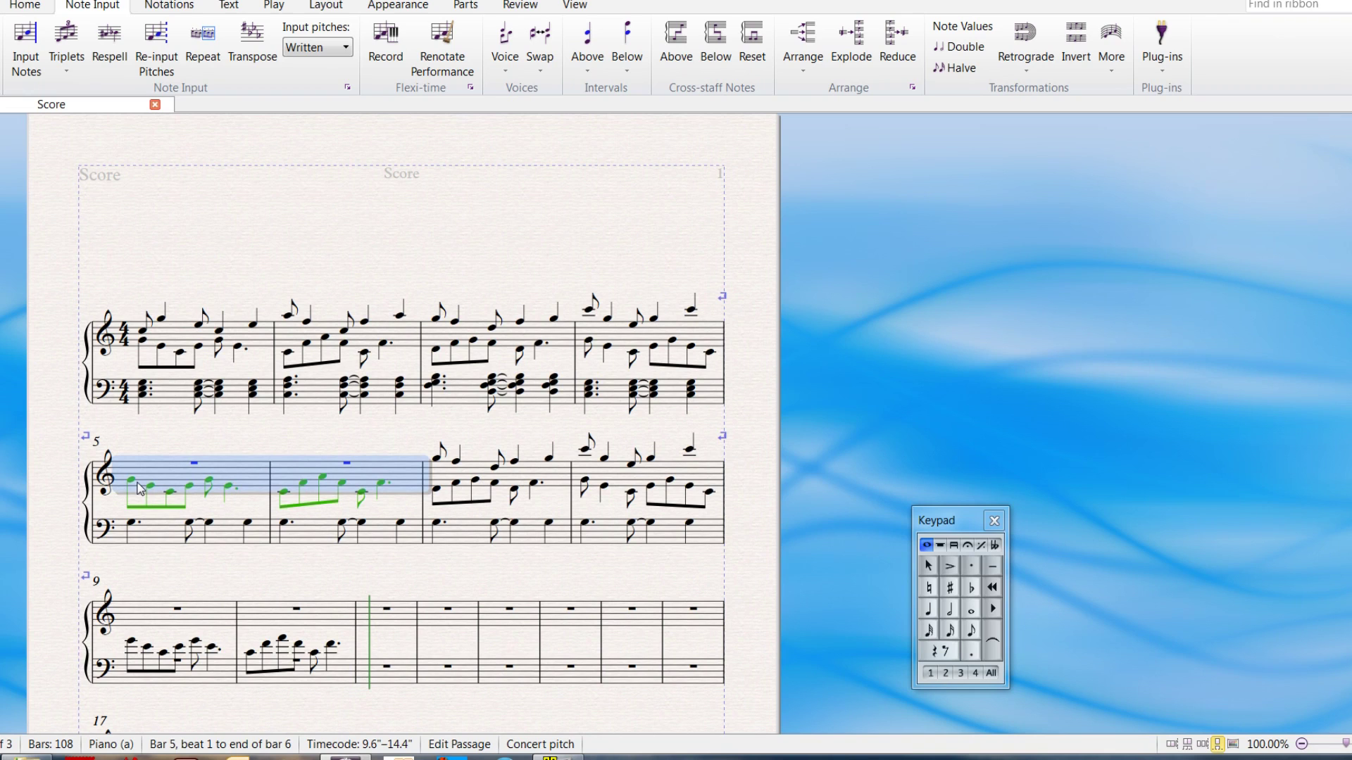
pyautogui.press('Delete')
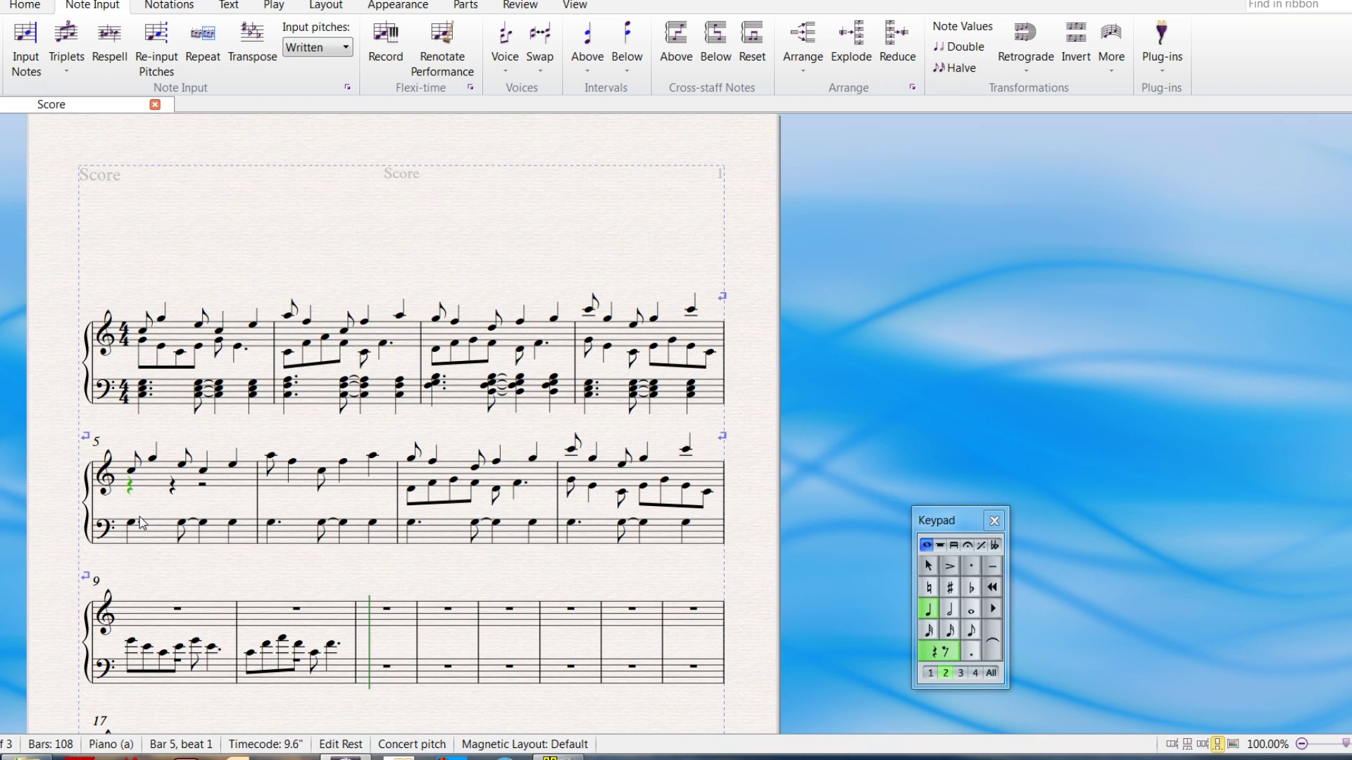
pyautogui.click(193, 670)
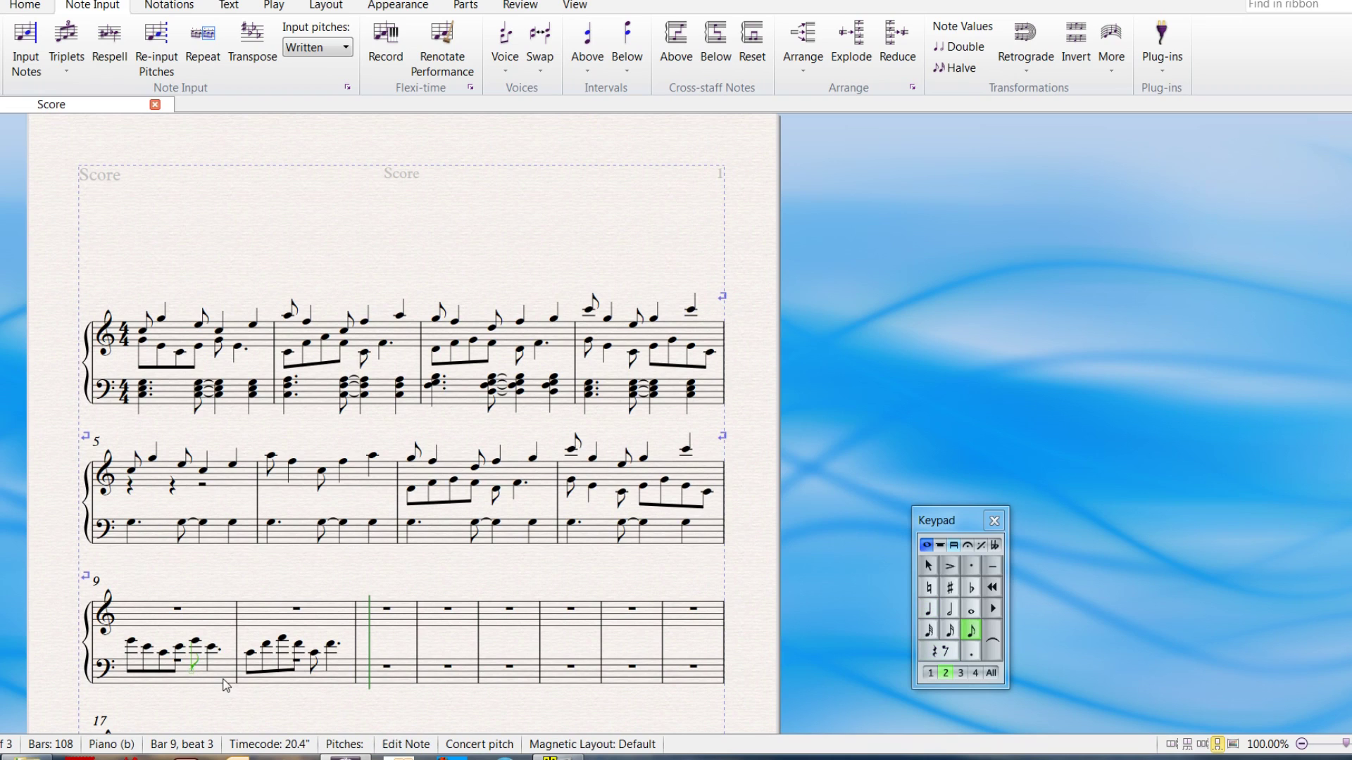
pyautogui.click(226, 684)
pyautogui.keyDown('shift'); pyautogui.click(344, 677); pyautogui.keyUp('shift')
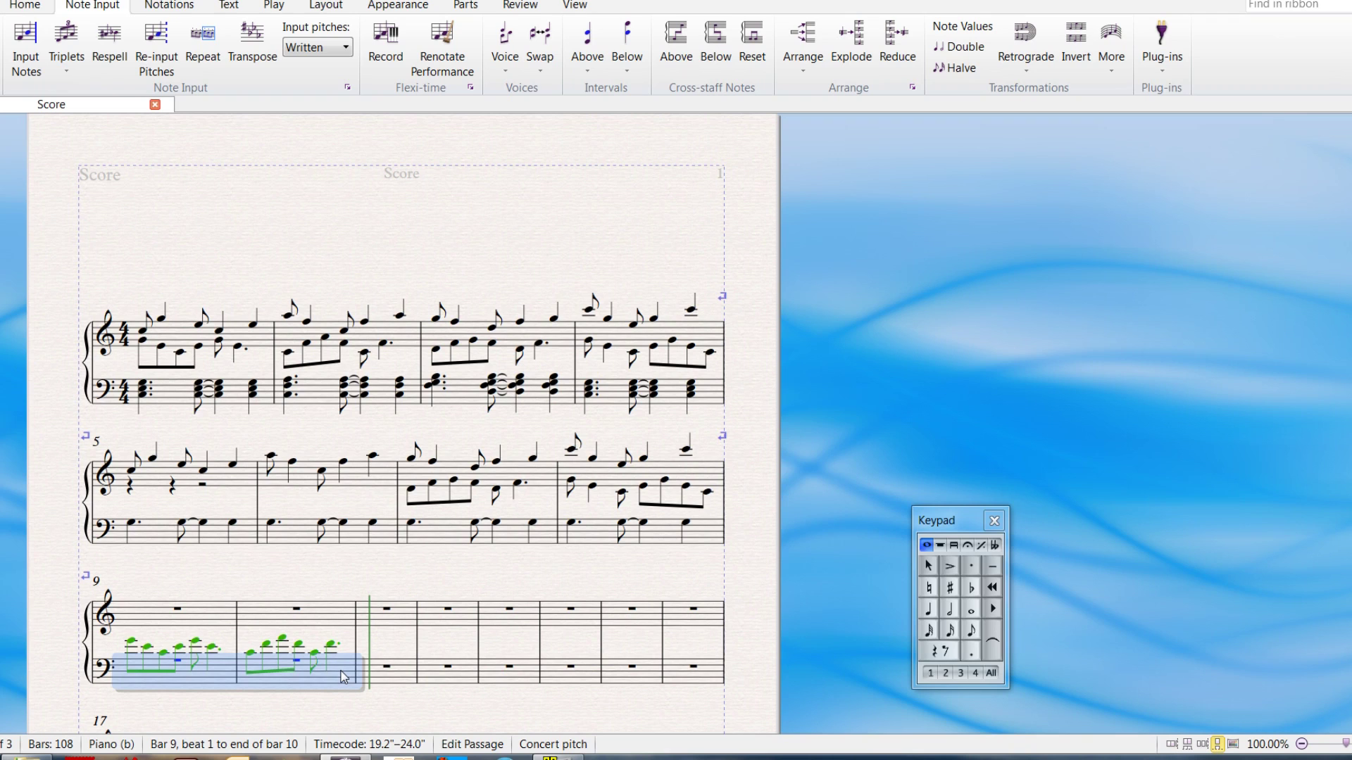
pyautogui.hotkey('ctrl', 'shift', 'alt', '2')
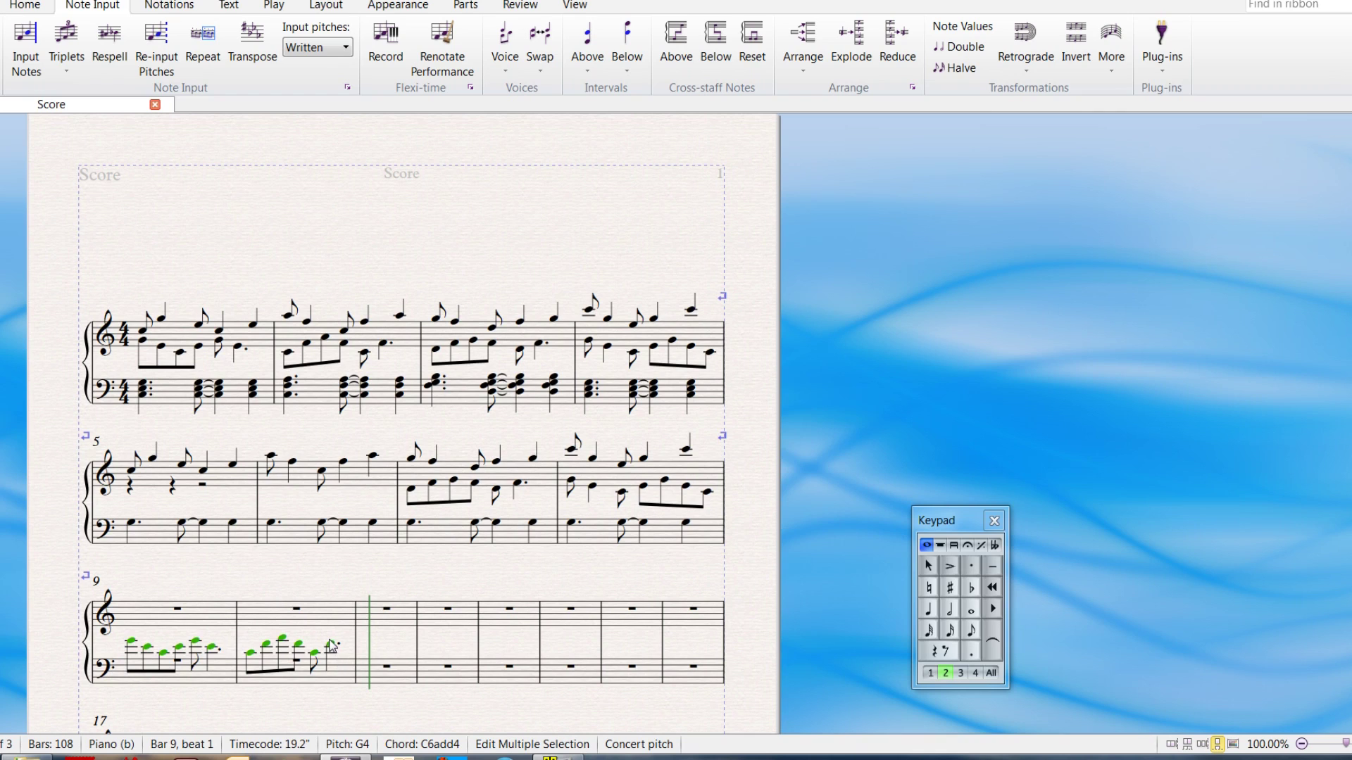
# - Paste the voice-2 figure at bar 5's voice-2 rest, filling treble bars 5–6
pyautogui.click(131, 489)
pyautogui.click(131, 488)
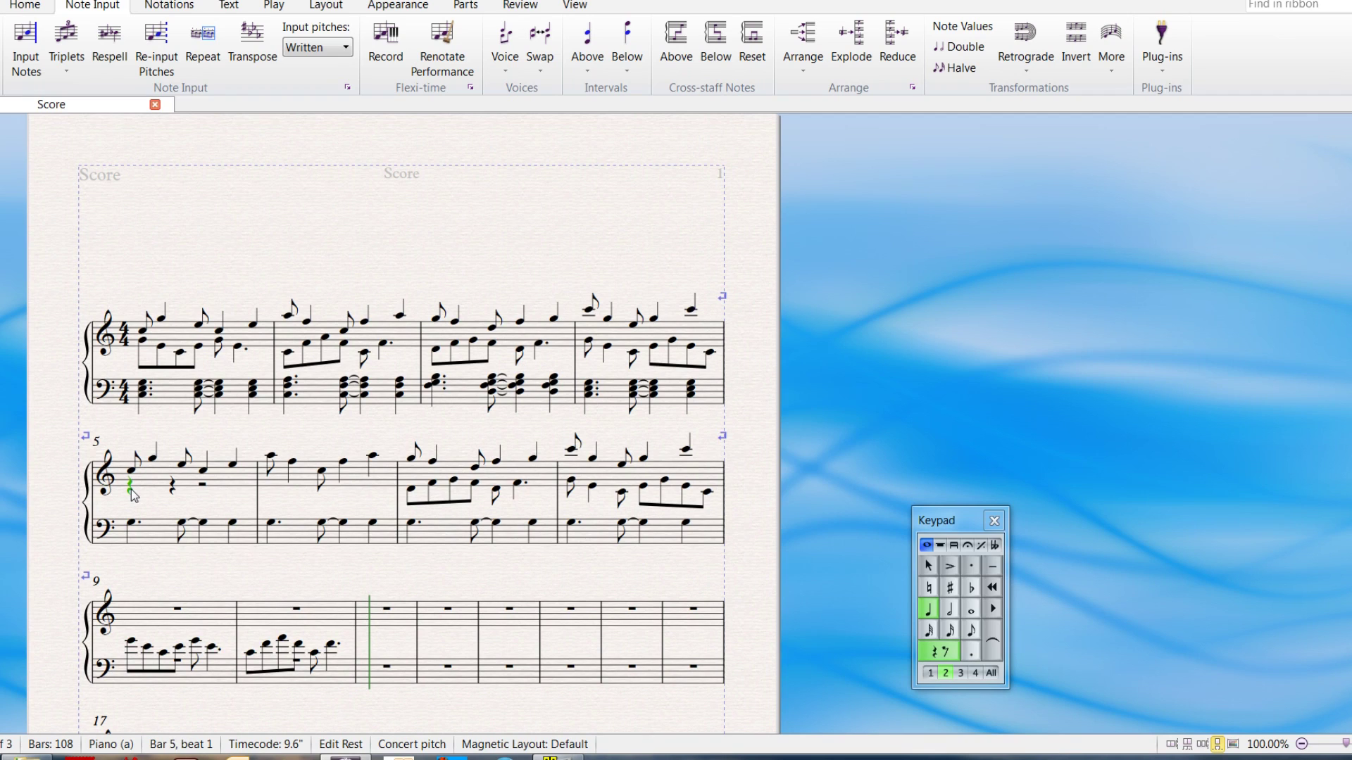
pyautogui.hotkey('ctrl', 'v')
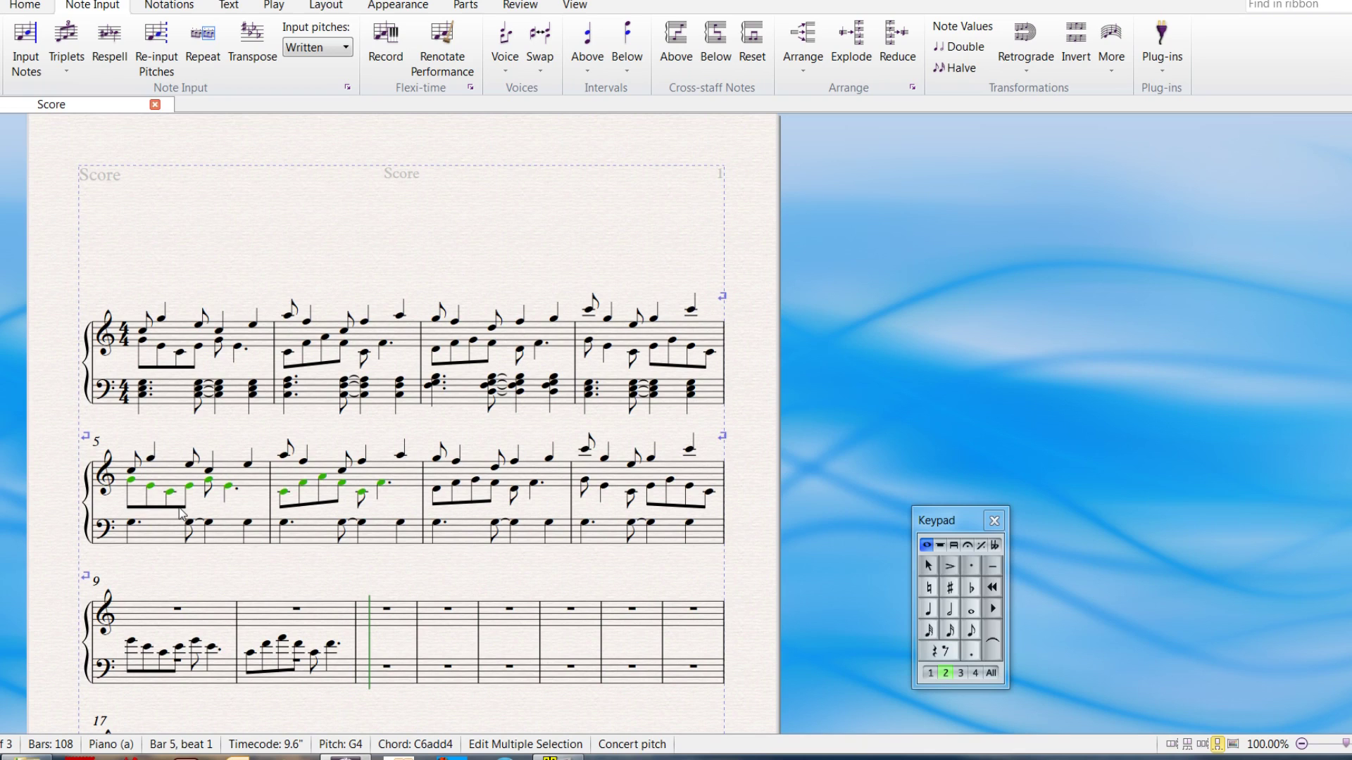
pyautogui.click(255, 572)
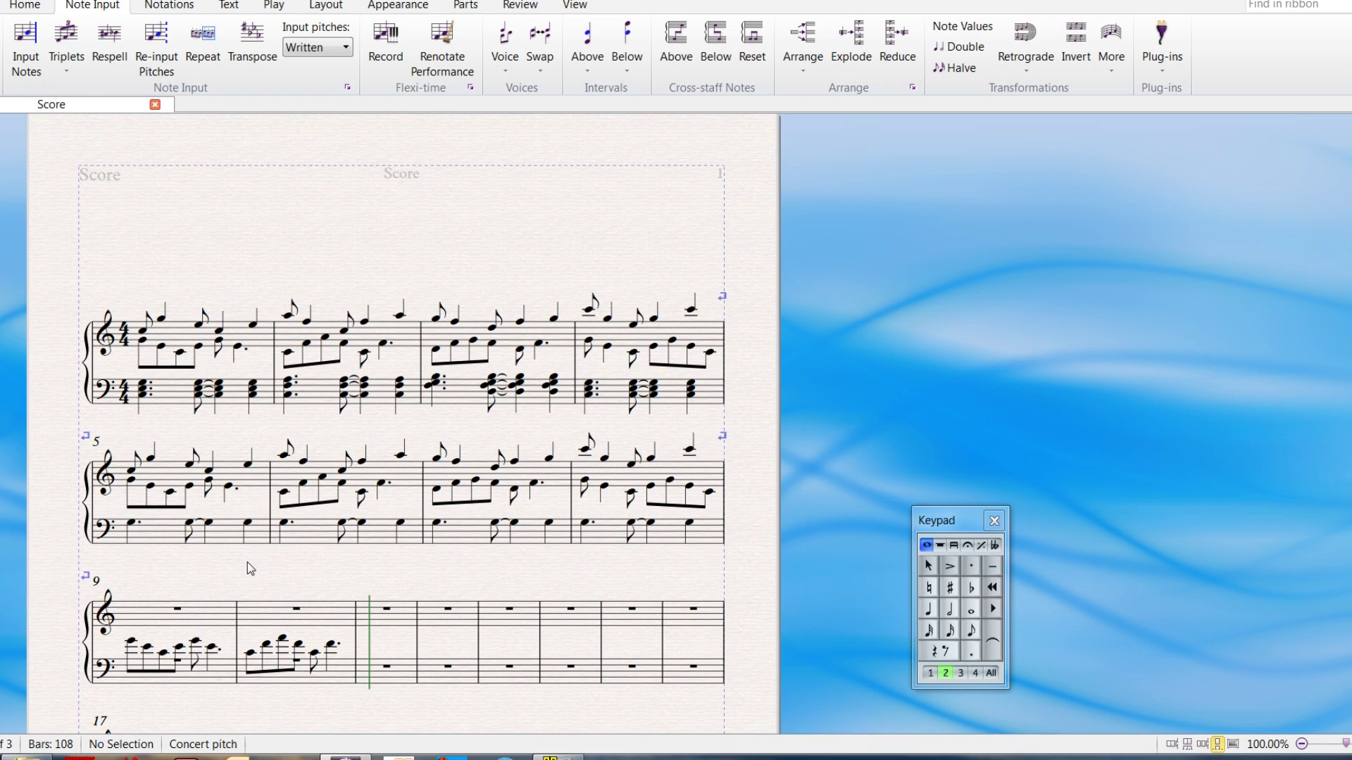
# - Select the first bass-staff note of bar 5 as the re-entry starting point
pyautogui.click(191, 536)
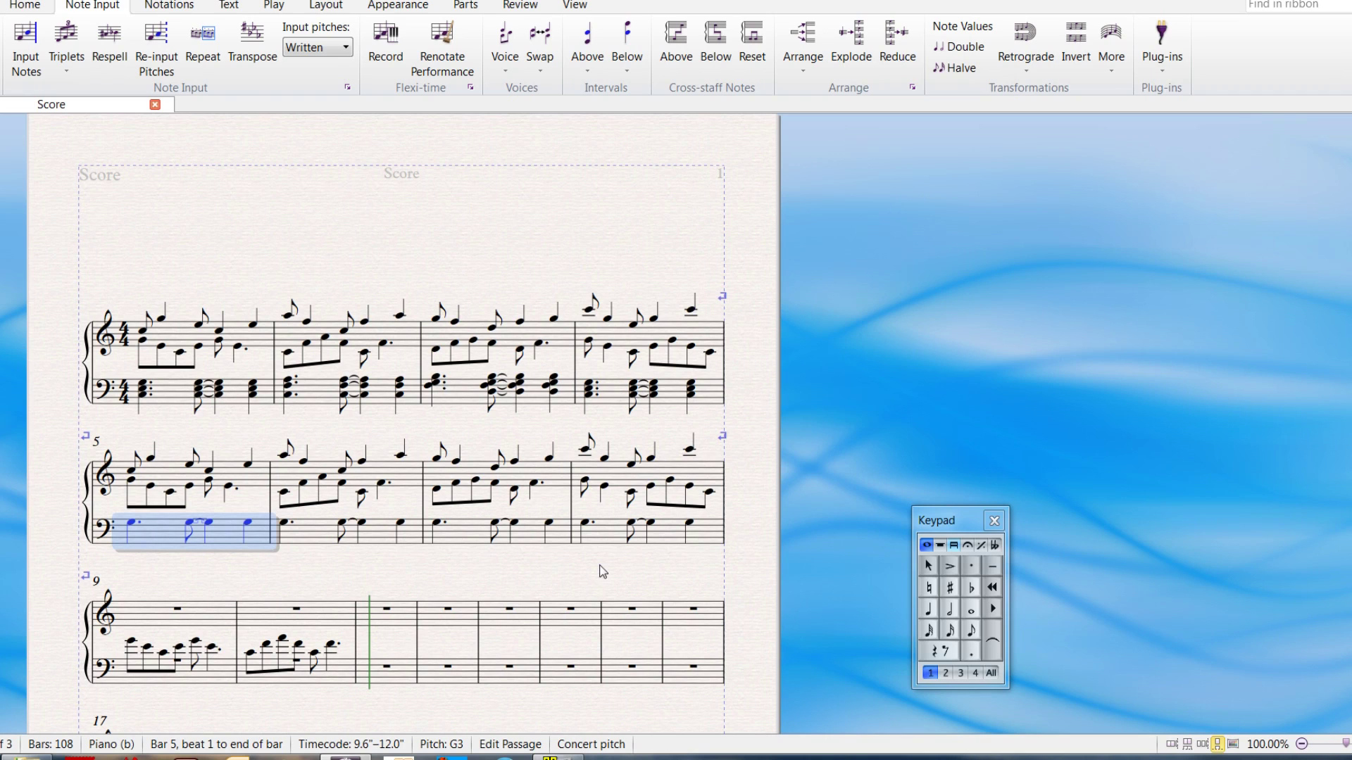
pyautogui.click(130, 521)
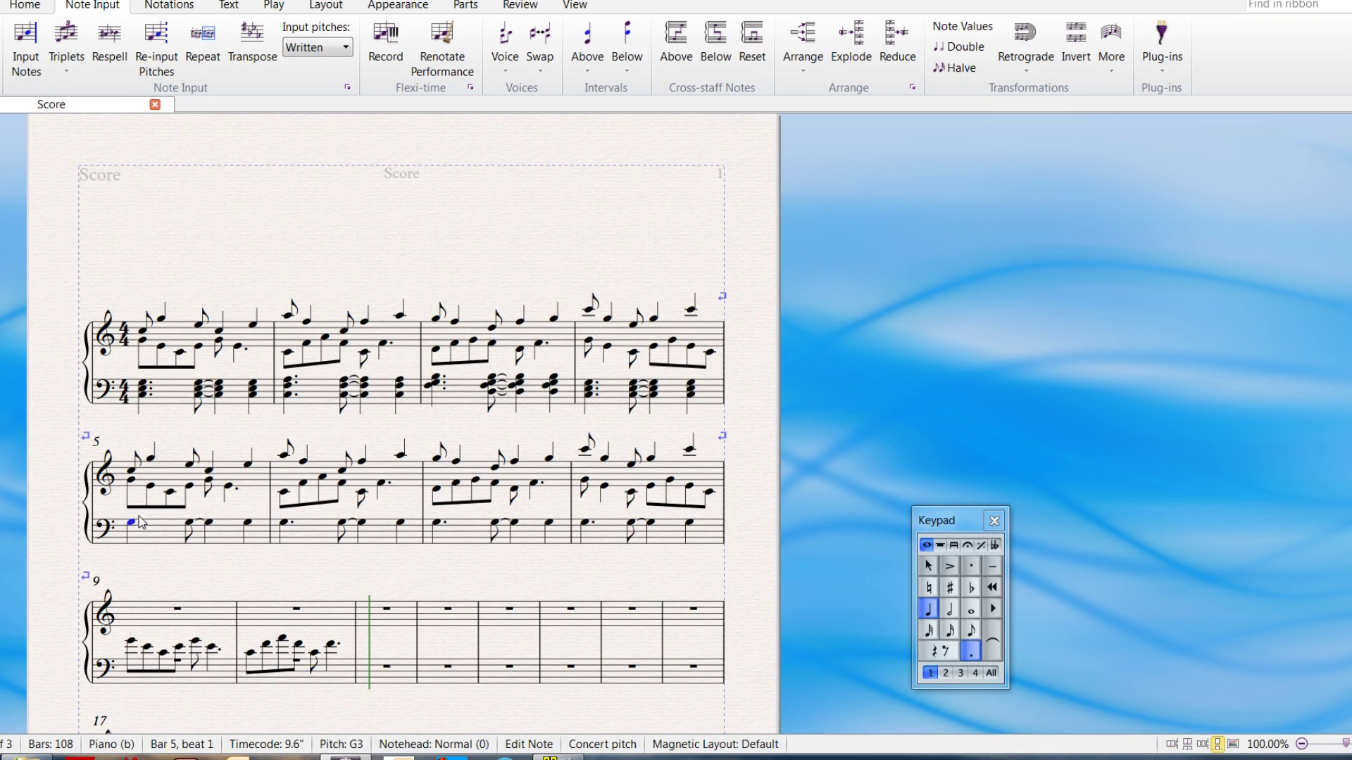
# - With Re-input Pitches, re-pitch the bar 5 bass notes as C major chords
pyautogui.click(157, 46)
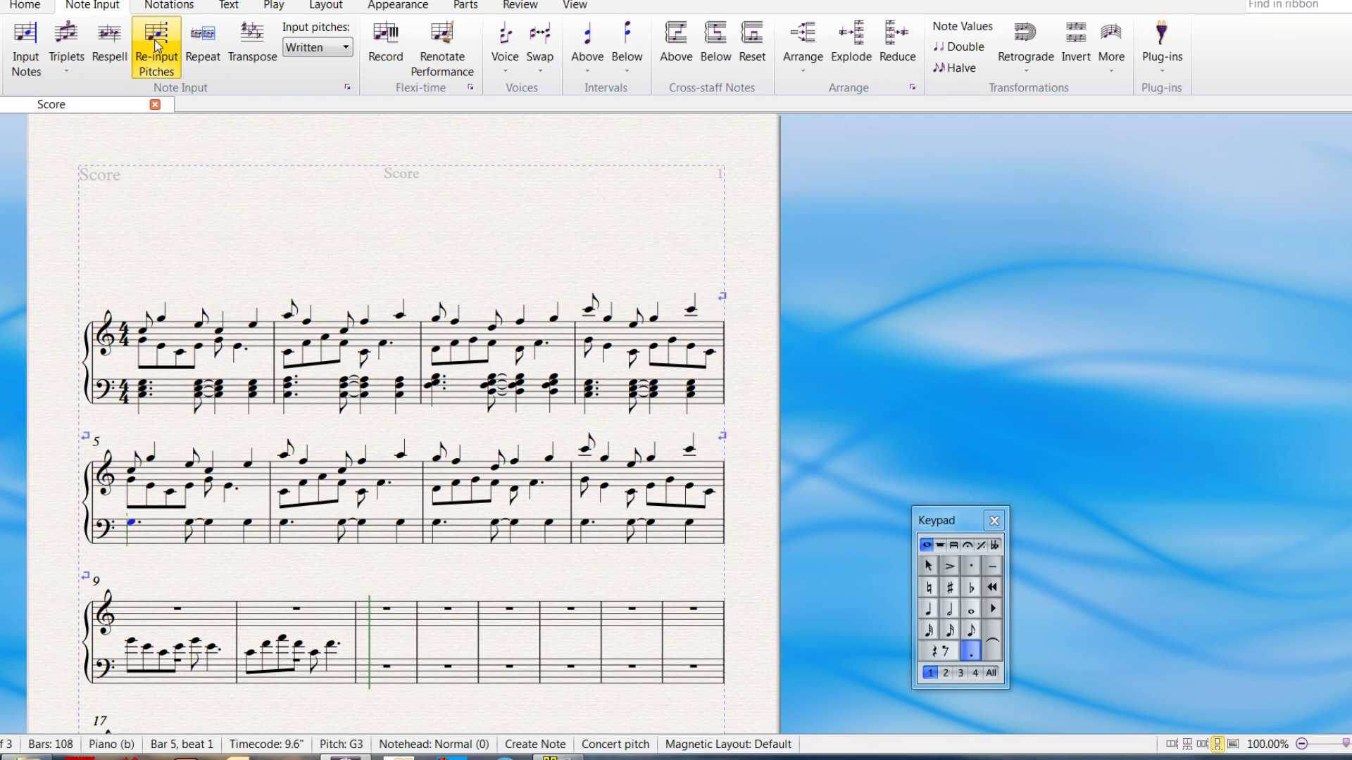
pyautogui.press('c')
pyautogui.press('3')
pyautogui.press('5')
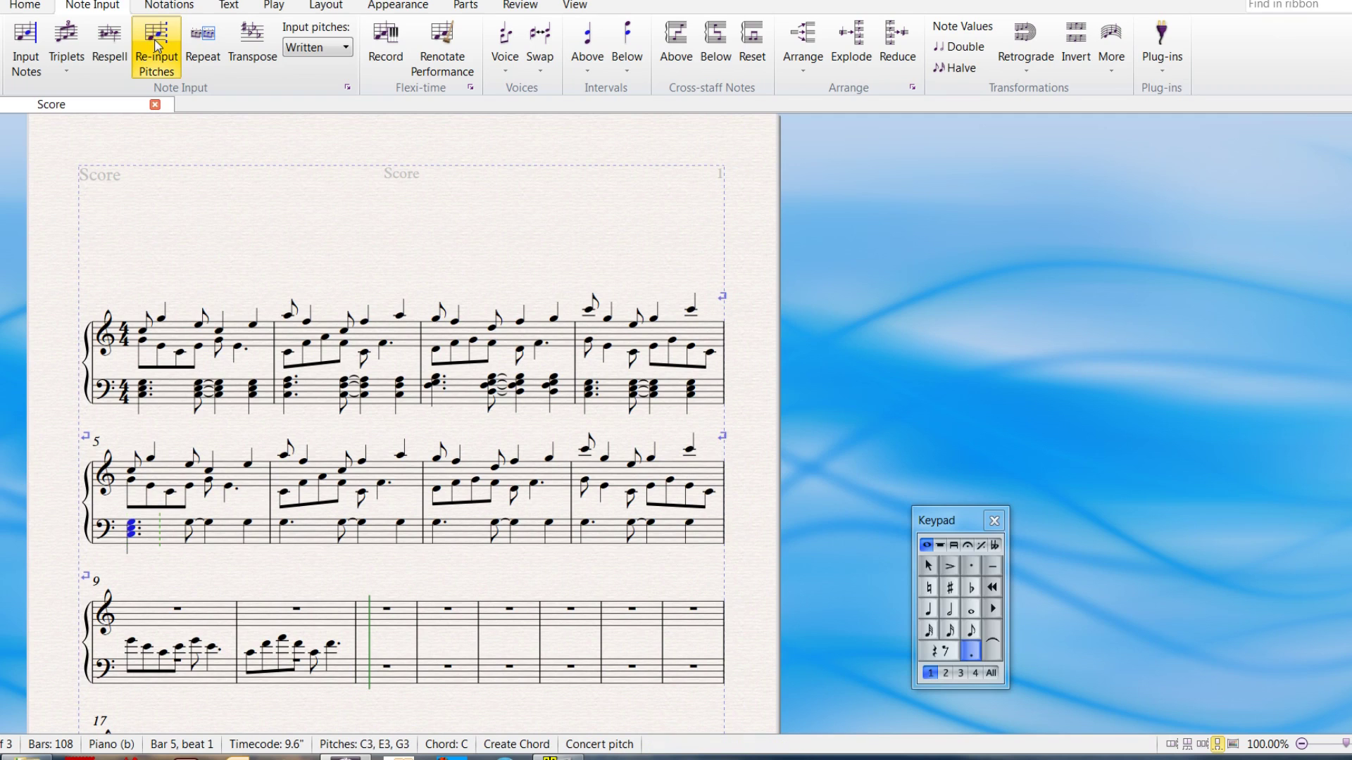
pyautogui.press('c')
pyautogui.press('3')
pyautogui.press('5')
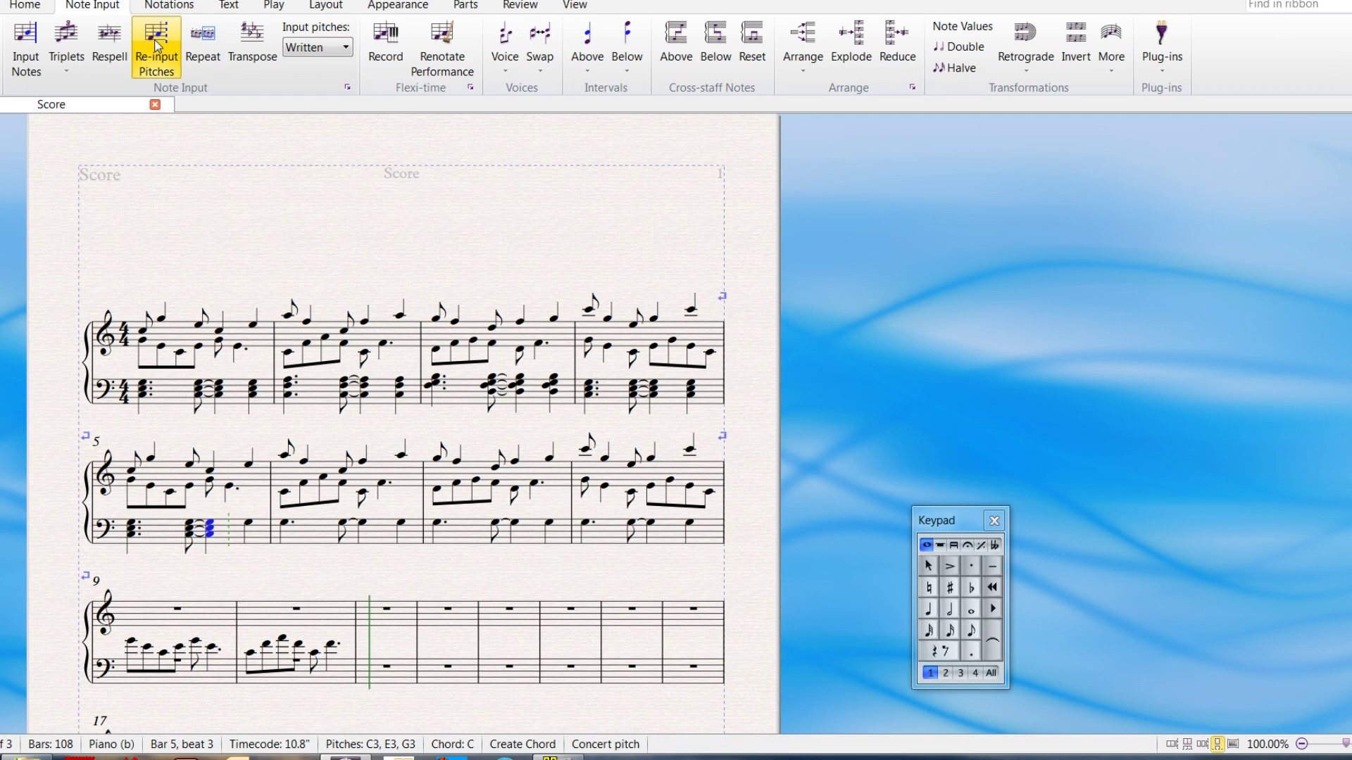
pyautogui.press('c')
pyautogui.press('3')
pyautogui.press('5')
# - Re-pitch the bar 6 bass notes as C–F–A (F/C) chords
pyautogui.press('c')
pyautogui.press('4')
pyautogui.press('6')
pyautogui.press('c')
pyautogui.press('4')
pyautogui.press('6')
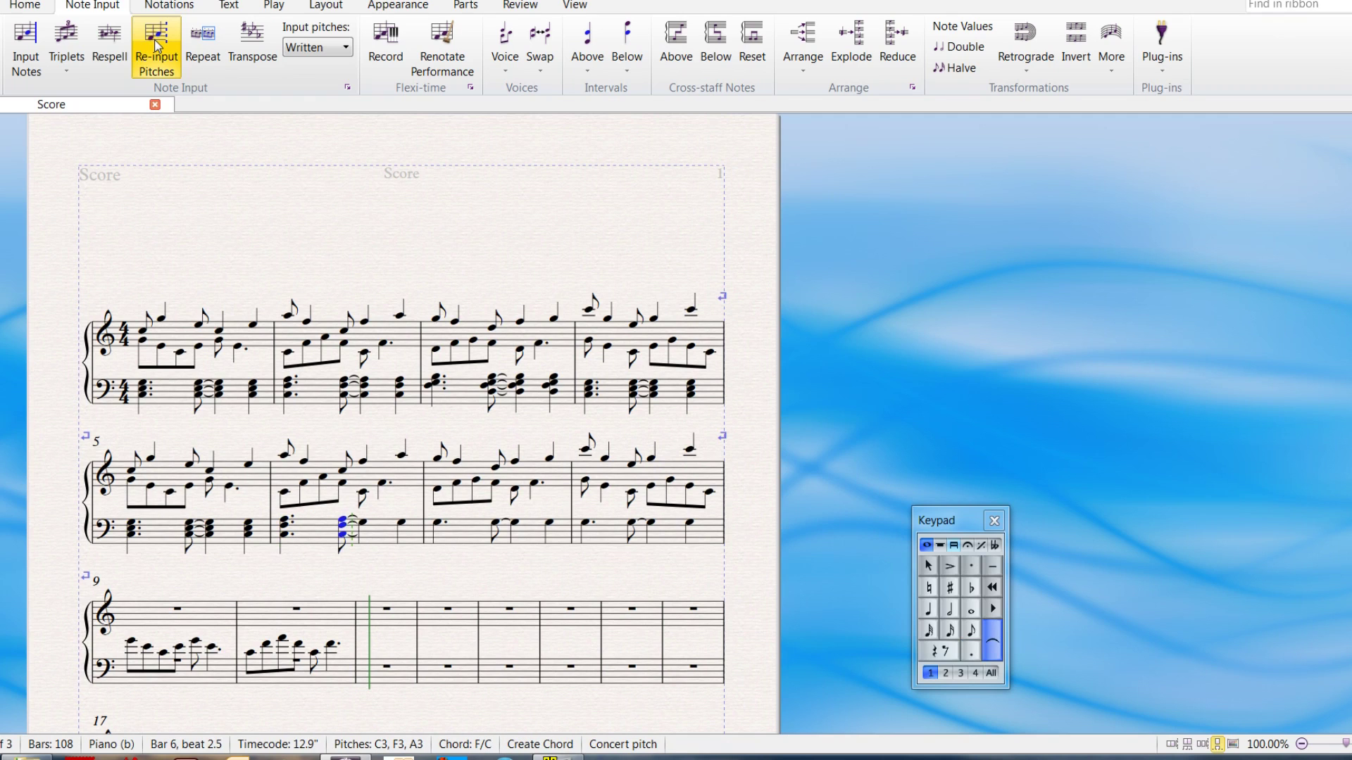
pyautogui.press('c')
pyautogui.press('4')
pyautogui.press('6')
pyautogui.press('c')
pyautogui.press('4')
pyautogui.press('6')
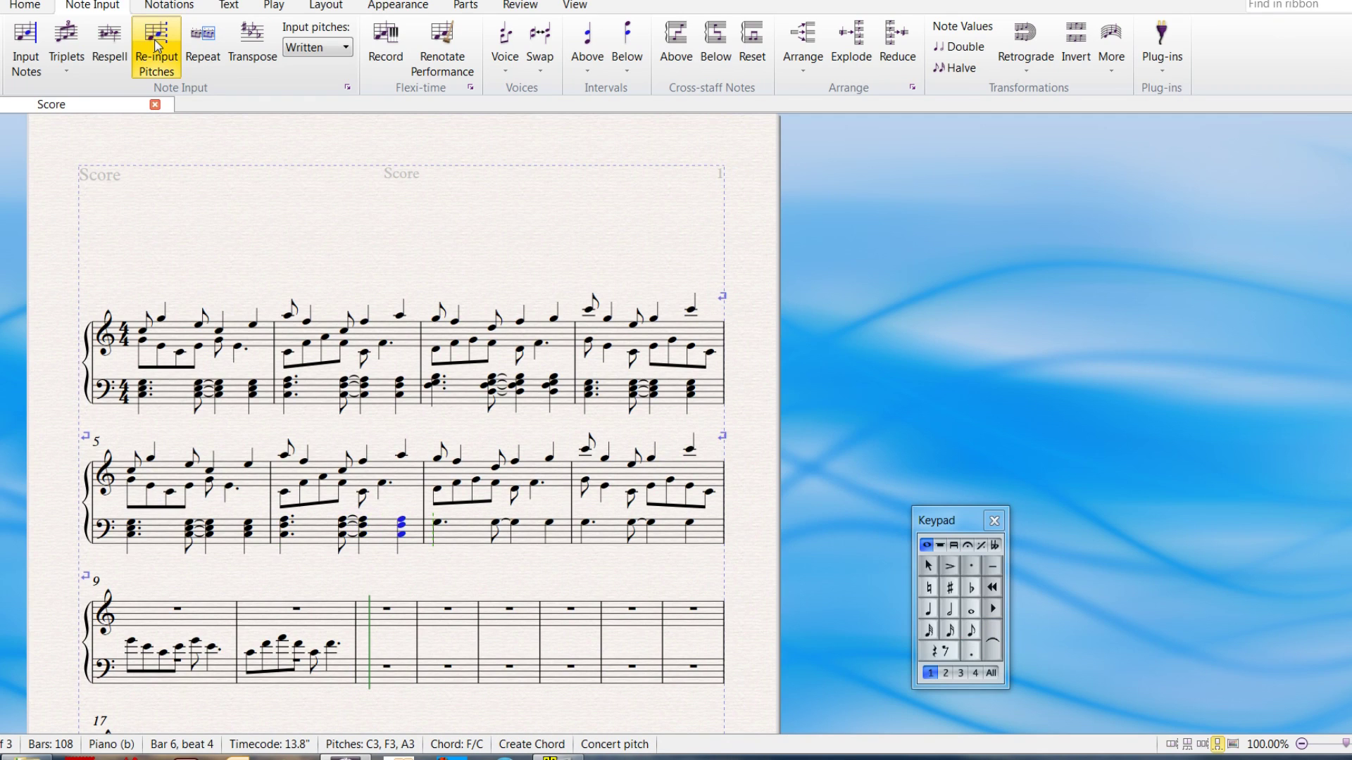
# - Enter the bar 7 chords, ending with G7/D chords on beats 3–4
pyautogui.press('f')
pyautogui.press('3')
pyautogui.press('5')
pyautogui.press('d')
pyautogui.press('3')
pyautogui.press('4')
pyautogui.press('6')
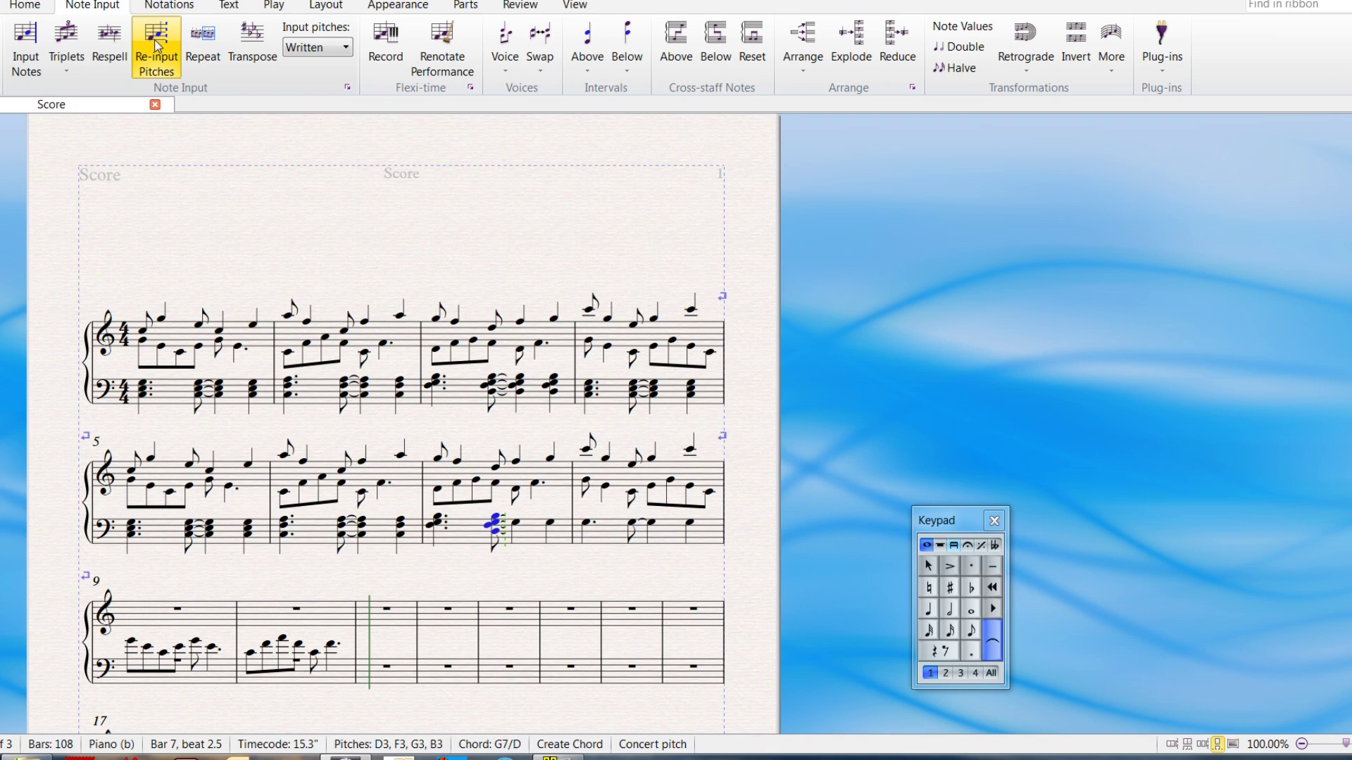
pyautogui.press('d')
pyautogui.press('3')
pyautogui.press('4')
pyautogui.press('6')
pyautogui.press('d')
pyautogui.press('3')
pyautogui.press('4')
pyautogui.press('6')
# - Enter C3–E3–G3 C major chords across bar 8
pyautogui.press('c')
pyautogui.press('3')
pyautogui.press('5')
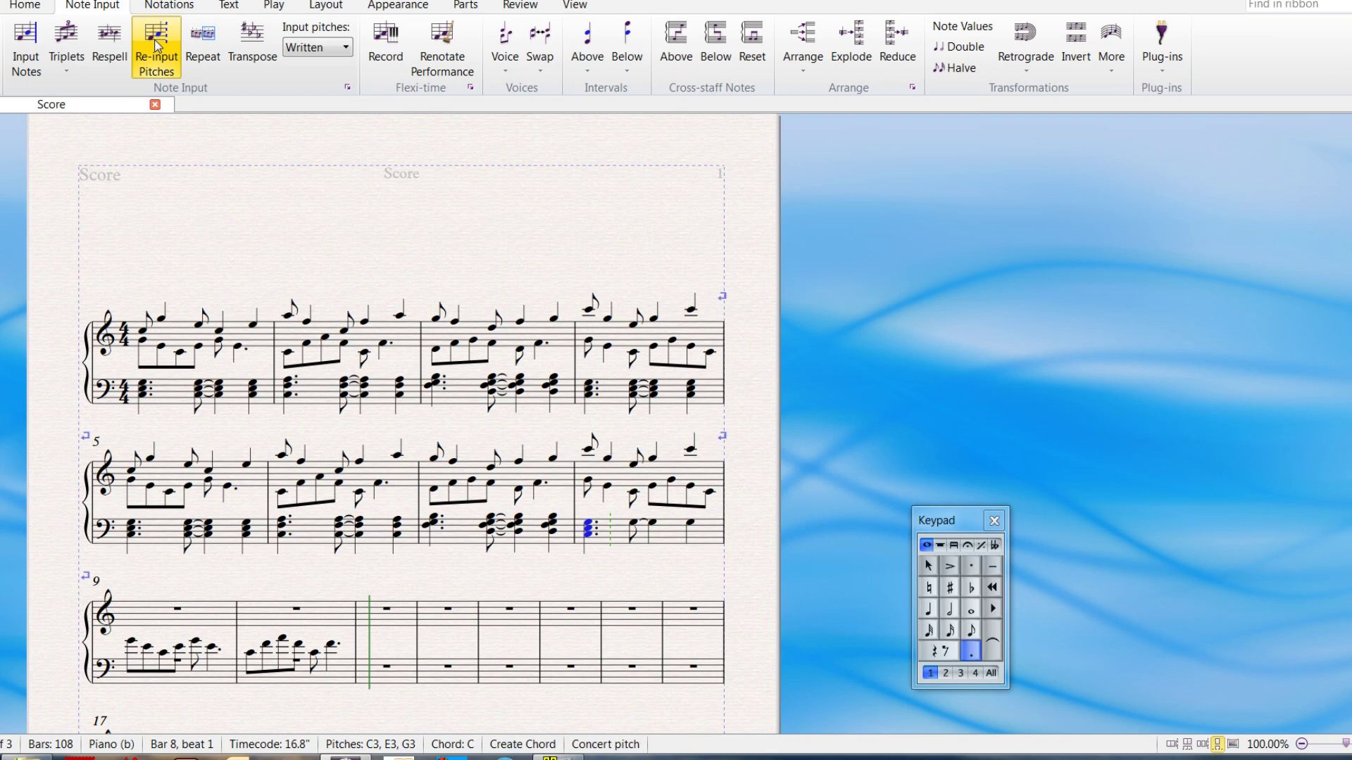
pyautogui.press('c')
pyautogui.press('3')
pyautogui.press('5')
pyautogui.press('c')
pyautogui.press('3')
pyautogui.press('5')
pyautogui.press('c')
pyautogui.press('3')
pyautogui.press('5')
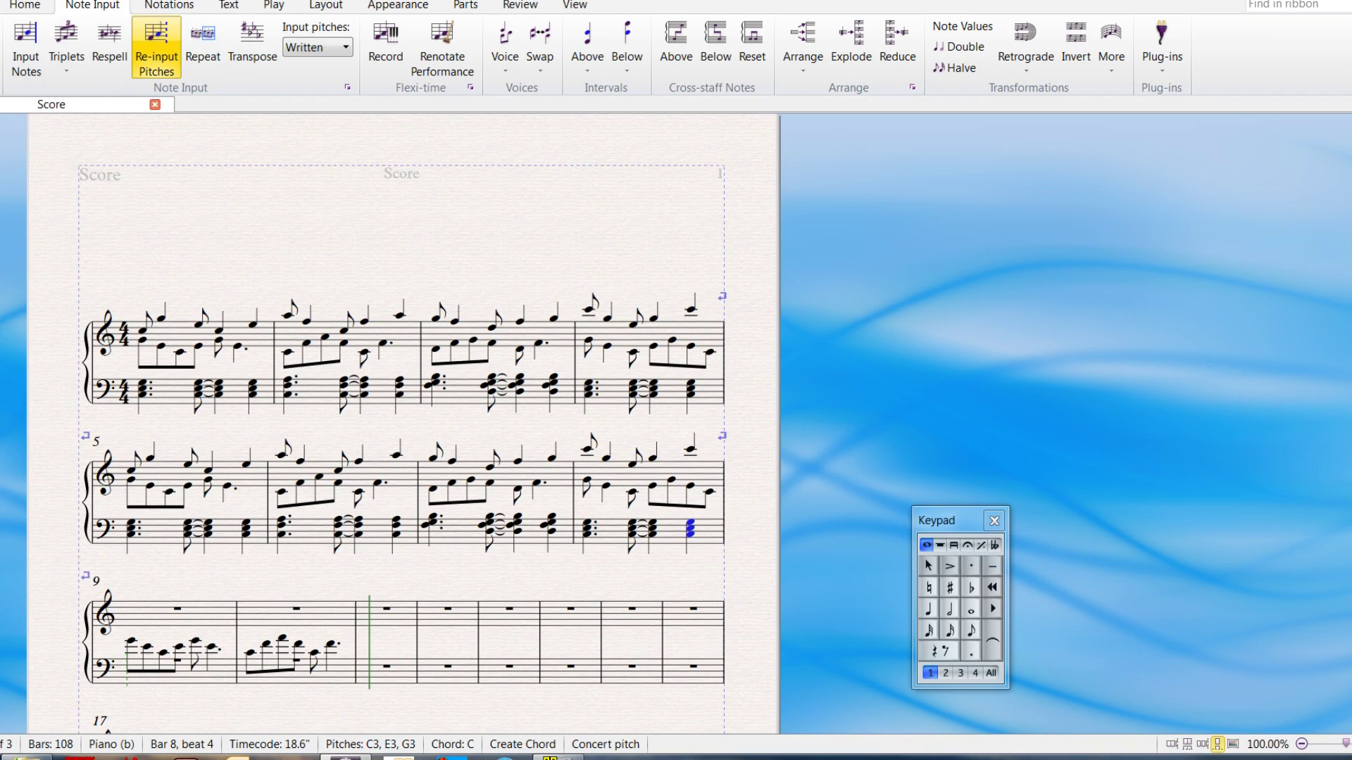
pyautogui.click(155, 471)
# - Copy the bar 8 bass chords into bar 11, then start Re-input Pitches from bar 11's first note
pyautogui.click(707, 539)
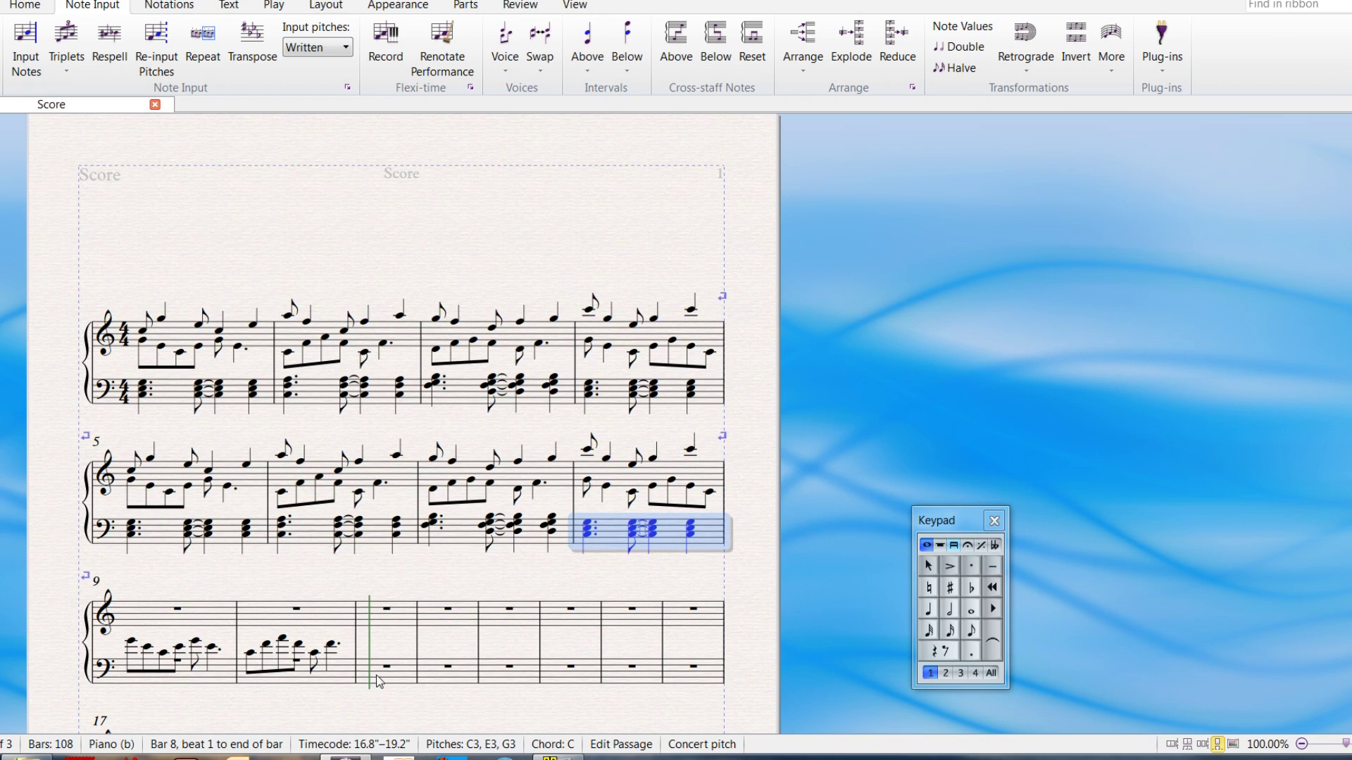
pyautogui.keyDown('alt'); pyautogui.click(377, 644); pyautogui.keyUp('alt')
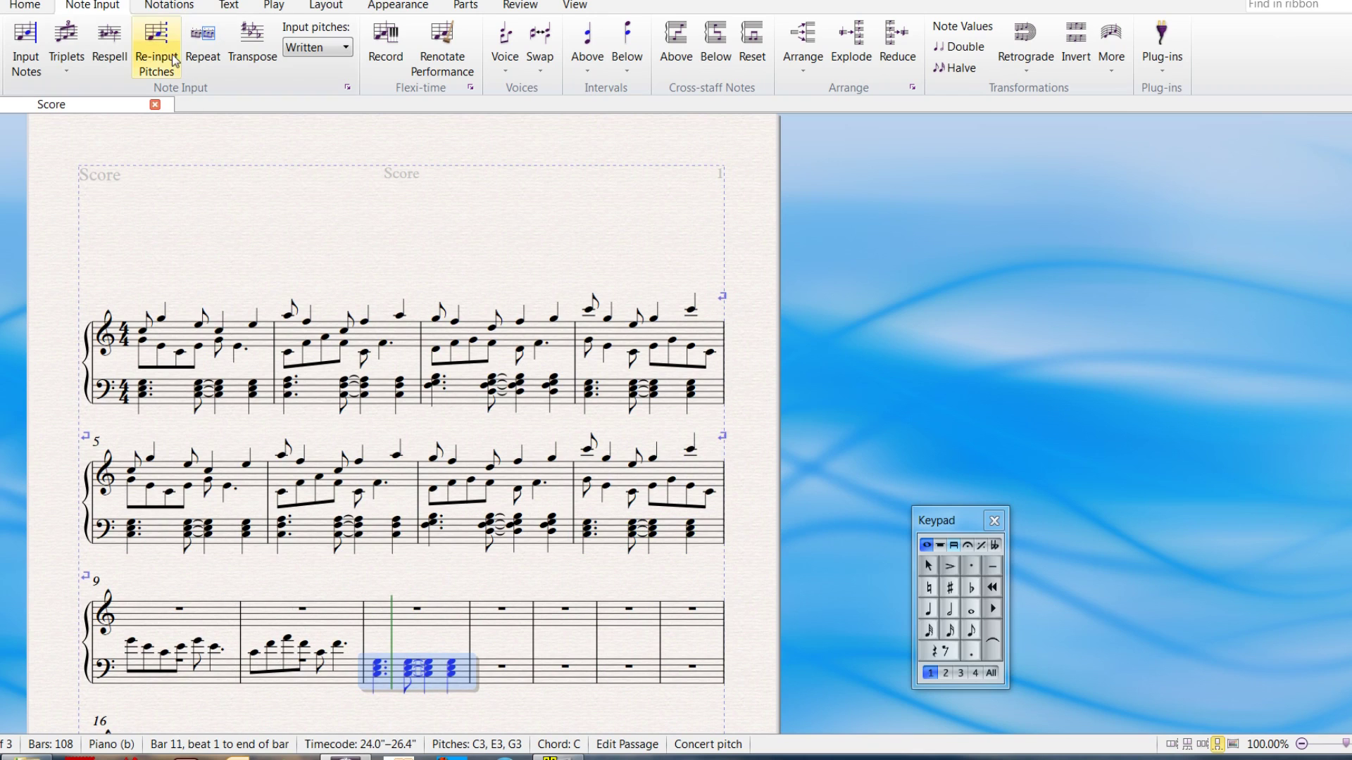
pyautogui.click(164, 74)
pyautogui.click(731, 398)
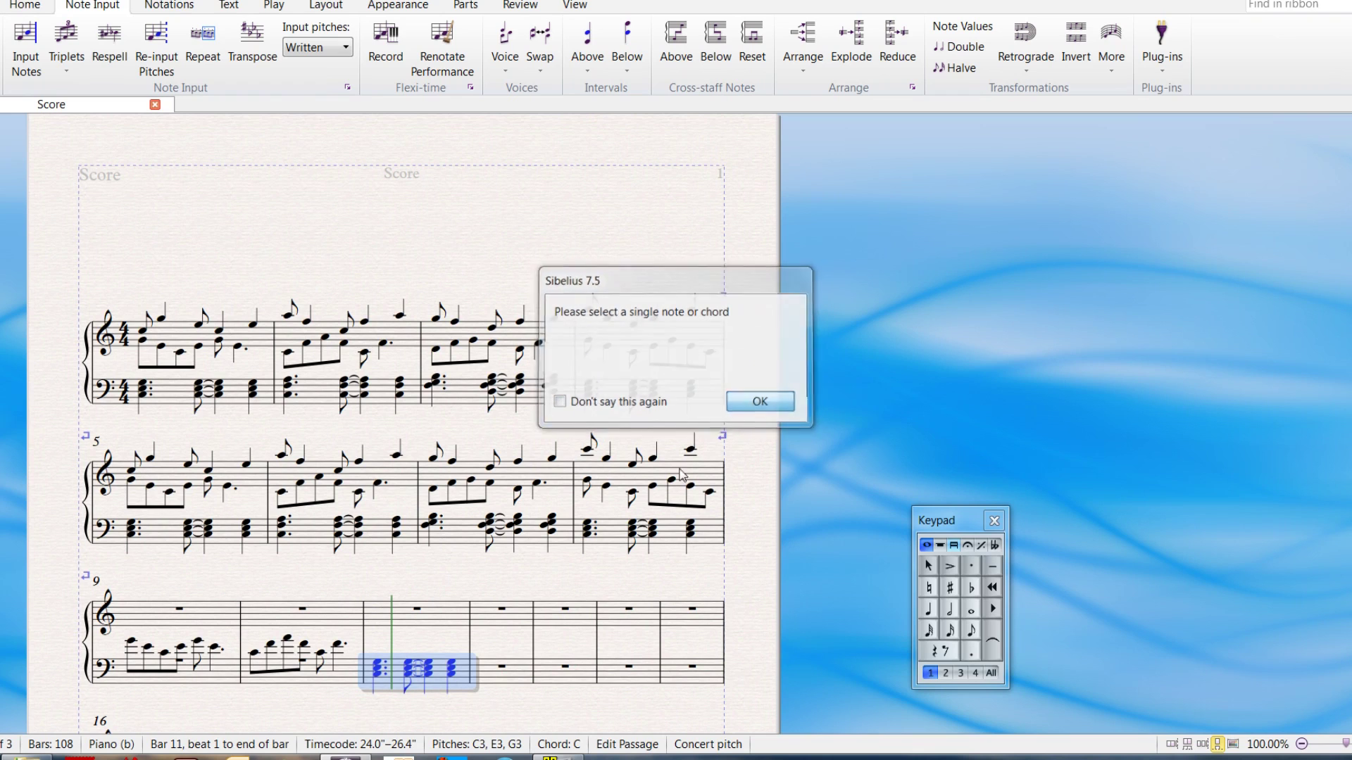
pyautogui.click(377, 676)
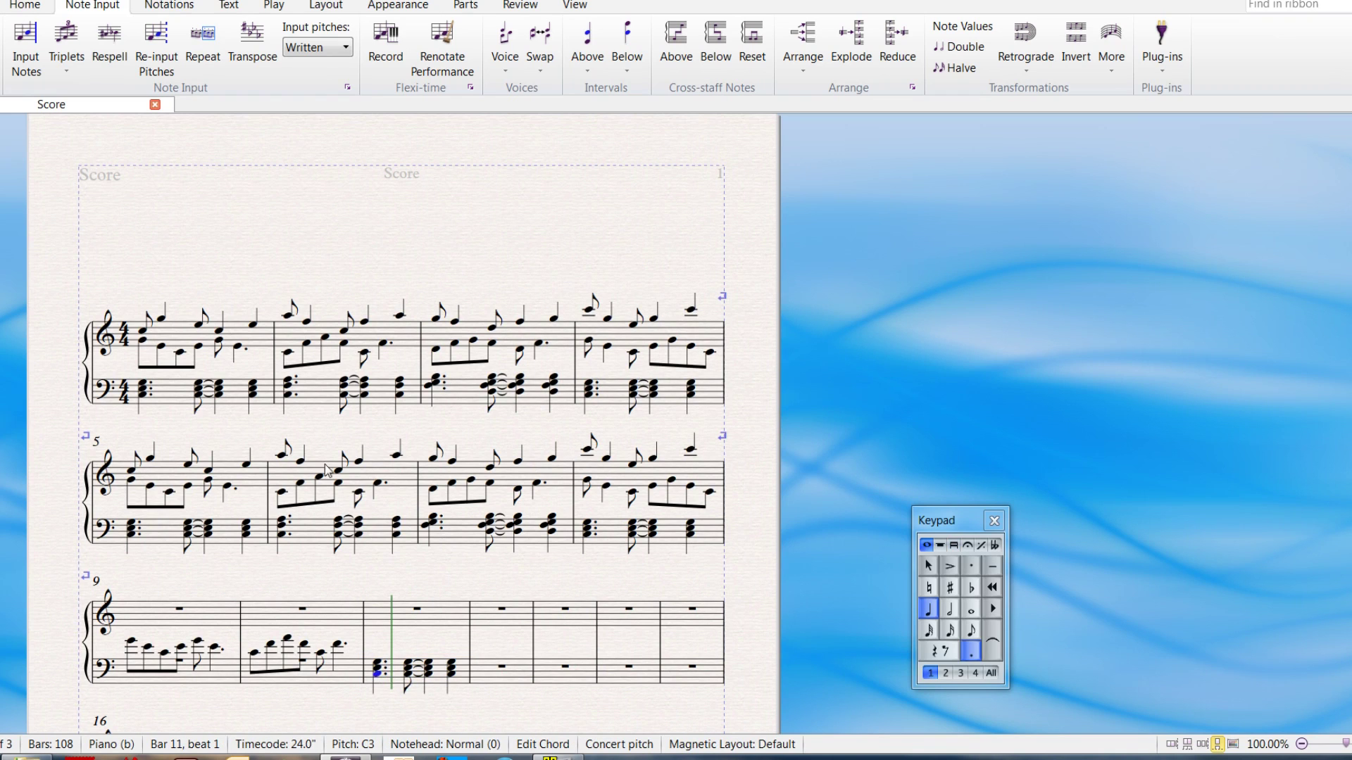
# - Re-pitch the bar 11 bass chords as Em, G6 (beat 3) and F#m/E (beat 4)
pyautogui.click(167, 62)
pyautogui.press('Right')
pyautogui.press('Right')
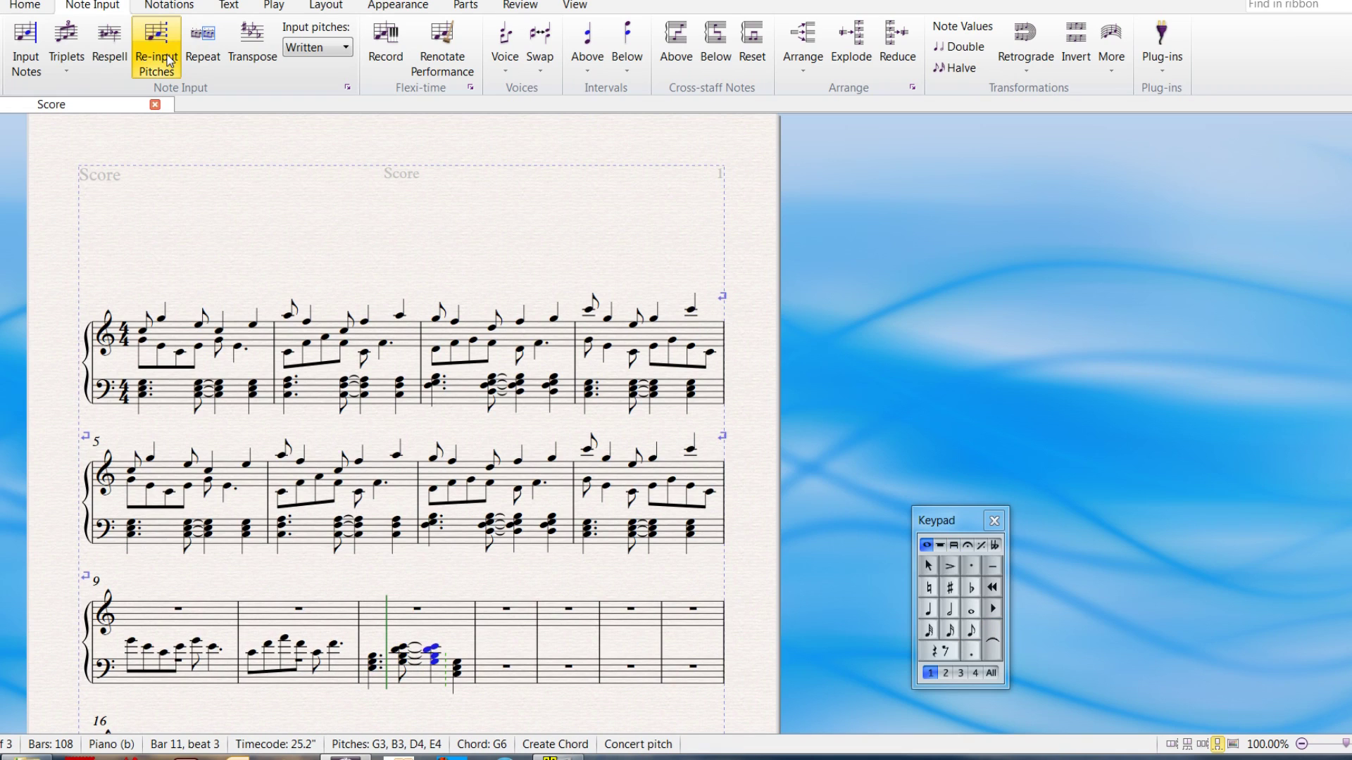
pyautogui.press('Right')
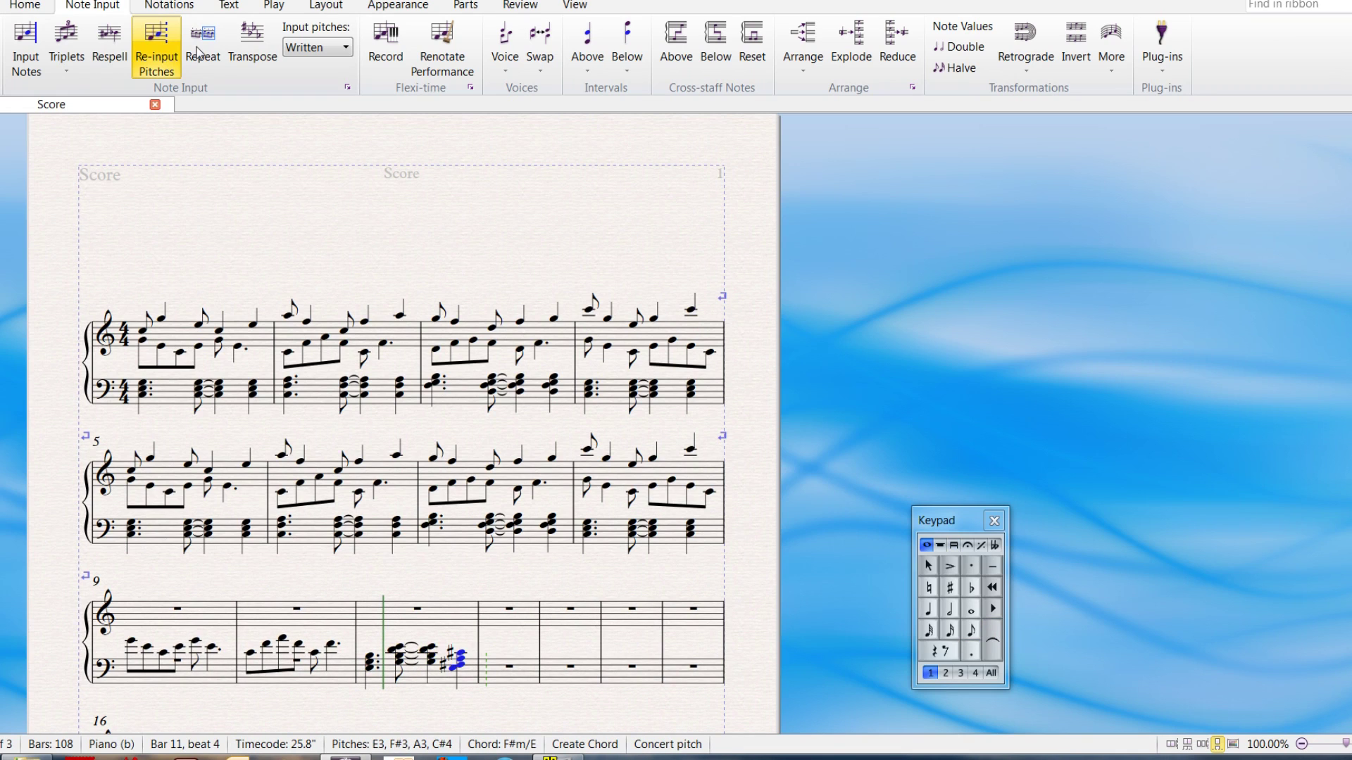